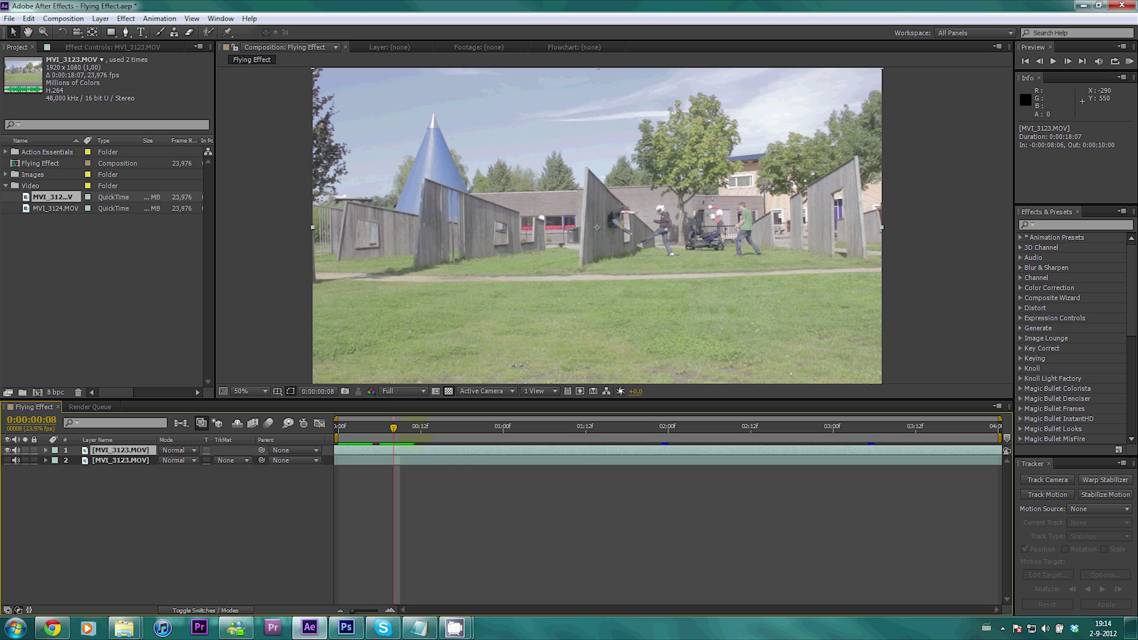
Trim the start of the lower MVI_3123.MOV layer to 0:00:00:08
{"action": "left_click_drag", "start_coordinate": [454, 429], "coordinate": [434, 461]}
{"action": "left_click", "coordinate": [110, 460]}
{"action": "key", "text": "alt+["}
{"action": "left_click", "coordinate": [393, 427]}
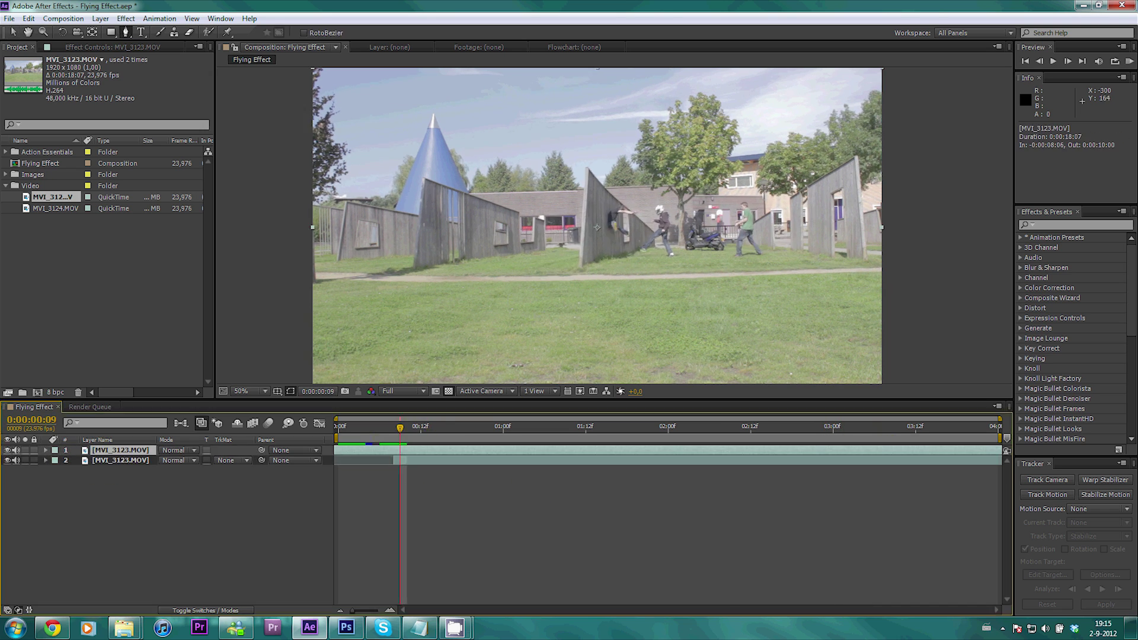
Draw a pen mask on the top MVI_3123.MOV layer around the jumping actor and the area left of the middle wall
{"action": "left_click", "coordinate": [624, 179]}
{"action": "left_click", "coordinate": [583, 276]}
{"action": "left_click", "coordinate": [457, 284]}
{"action": "left_click", "coordinate": [439, 298]}
{"action": "left_click", "coordinate": [13, 32]}
{"action": "left_click_drag", "start_coordinate": [444, 166], "coordinate": [289, 159]}
{"action": "scroll", "coordinate": [571, 303], "scroll_direction": "up", "scroll_amount": 1}
Set Mask 1 to Subtract, show its feather setting and play back the composite
{"action": "left_click", "coordinate": [177, 460]}
{"action": "left_click", "coordinate": [193, 500]}
{"action": "key", "text": "f"}
{"action": "scroll", "coordinate": [571, 237], "scroll_direction": "down", "scroll_amount": 1}
{"action": "key", "text": "space"}
Start keyframing the mask path of the top layer at 0:00:00:08 and preview the footage
{"action": "left_click_drag", "start_coordinate": [401, 428], "coordinate": [394, 428]}
{"action": "left_click", "coordinate": [120, 451]}
{"action": "left_click", "coordinate": [87, 470]}
{"action": "key", "text": "space"}
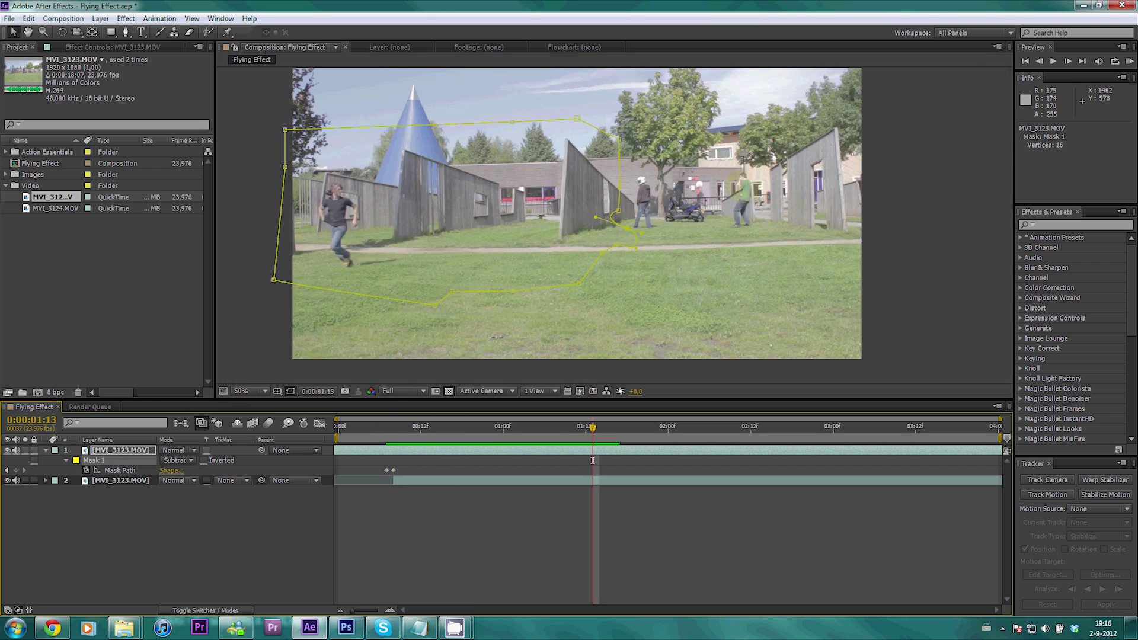
Reshape the mask edge beside the middle wall around the actor and play the transition again
{"action": "scroll", "coordinate": [617, 228], "scroll_direction": "up", "scroll_amount": 2}
{"action": "left_click_drag", "start_coordinate": [373, 426], "coordinate": [434, 427]}
{"action": "left_click_drag", "start_coordinate": [666, 213], "coordinate": [699, 247]}
{"action": "scroll", "coordinate": [617, 228], "scroll_direction": "down", "scroll_amount": 2}
{"action": "left_click", "coordinate": [368, 427]}
{"action": "key", "text": "space"}
Add the MVI_3123.MOV clip to the composition again as the top layer and check the start of the footage
{"action": "left_click_drag", "start_coordinate": [415, 428], "coordinate": [396, 479]}
{"action": "left_click_drag", "start_coordinate": [52, 197], "coordinate": [120, 449]}
{"action": "left_click", "coordinate": [45, 460]}
{"action": "left_click", "coordinate": [46, 471]}
{"action": "left_click_drag", "start_coordinate": [394, 428], "coordinate": [330, 435]}
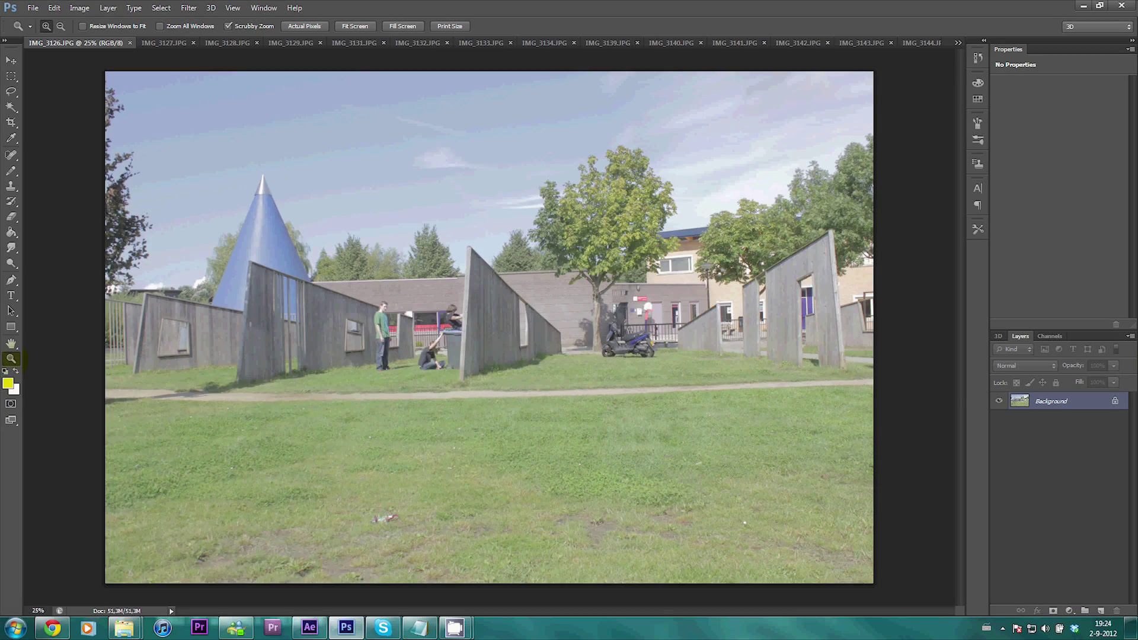
Switch to Photoshop and outline the actor on the bin in IMG_3126.JPG with a closed Pen path
{"action": "left_click", "coordinate": [447, 322]}
{"action": "left_click", "coordinate": [448, 324]}
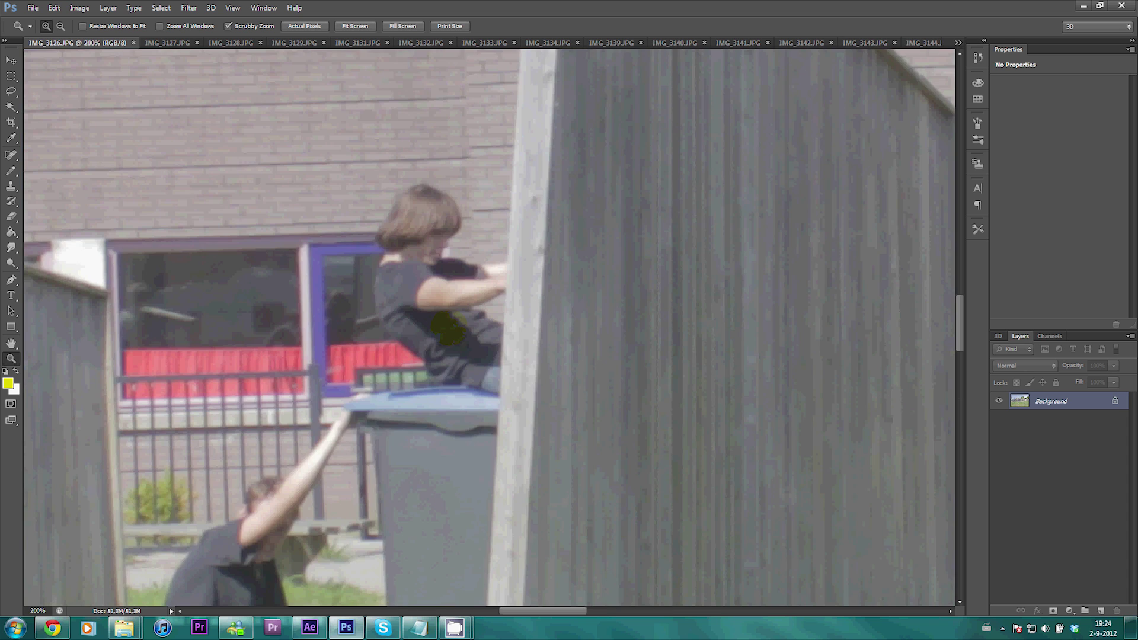
{"action": "left_click", "coordinate": [448, 325]}
{"action": "key", "text": "p"}
{"action": "left_click", "coordinate": [387, 397]}
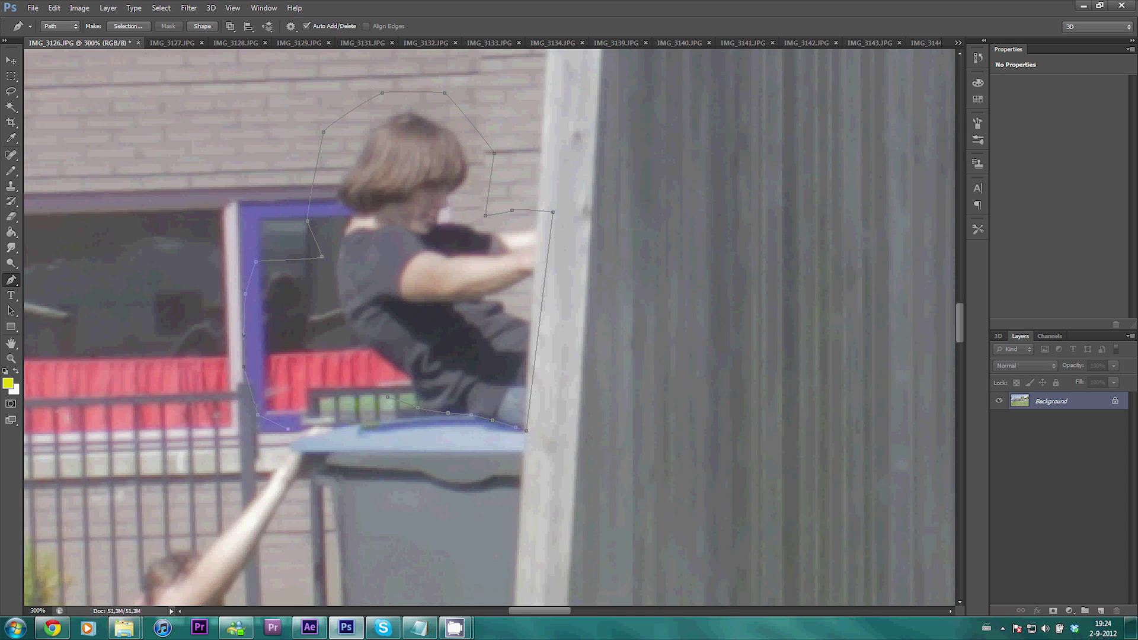
Turn the path into a selection with a 2-pixel feather and convert the background into an editable layer
{"action": "right_click", "coordinate": [392, 318]}
{"action": "left_click", "coordinate": [438, 374]}
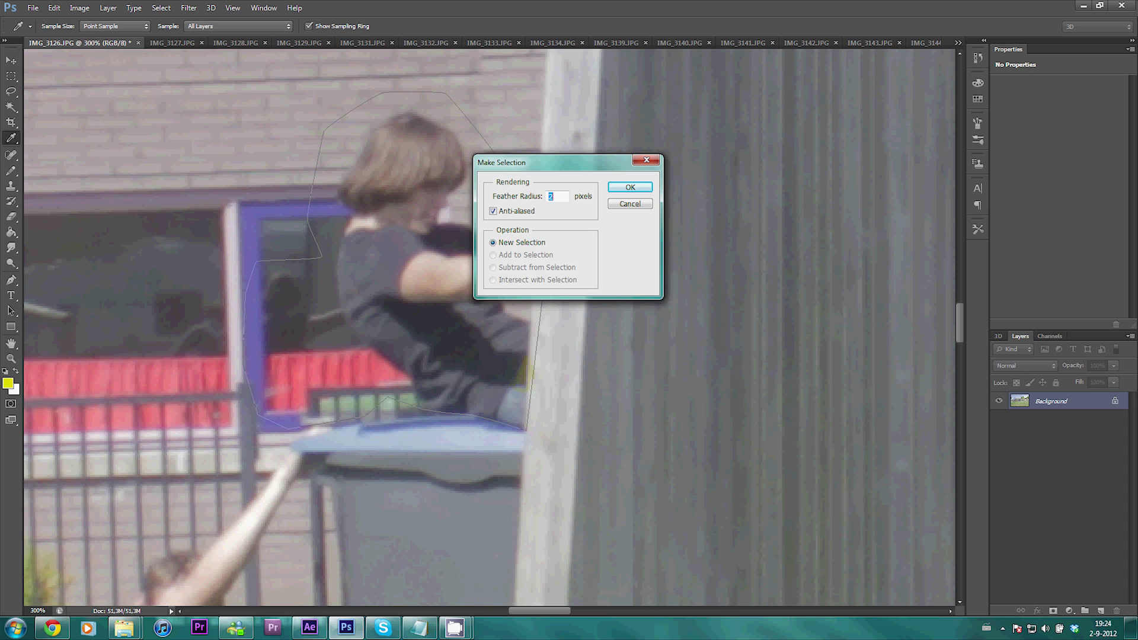
{"action": "key", "text": "Return"}
{"action": "key", "text": "ctrl+shift+n"}
{"action": "key", "text": "Return"}
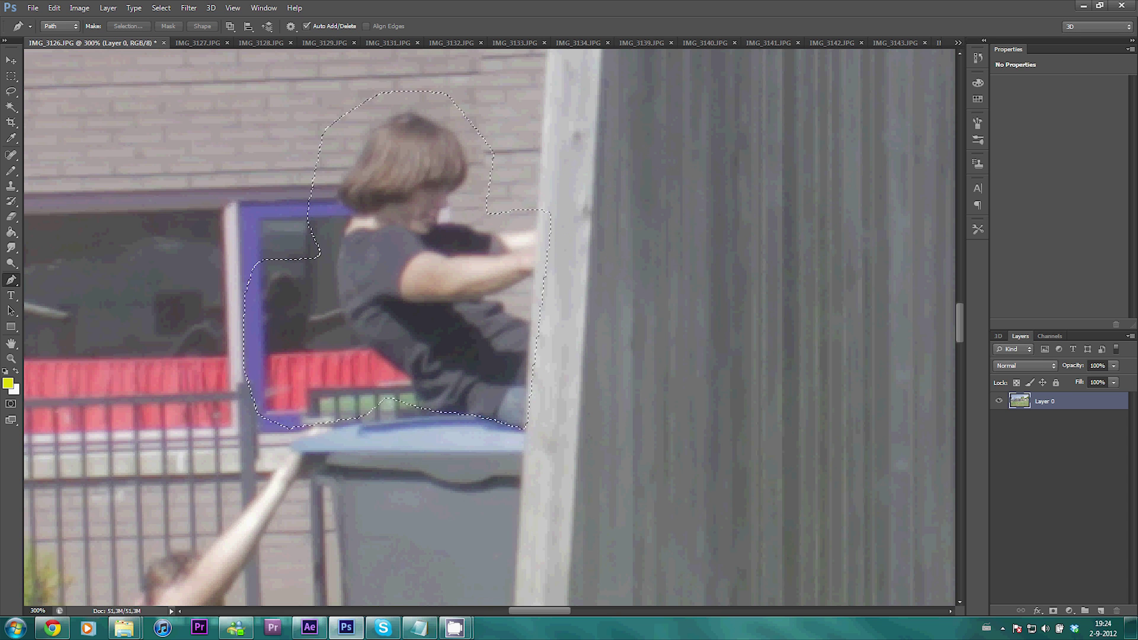
Delete everything outside the selected actor from the IMG_3126.JPG layer
{"action": "key", "text": "ctrl+shift+i"}
{"action": "key", "text": "Delete"}
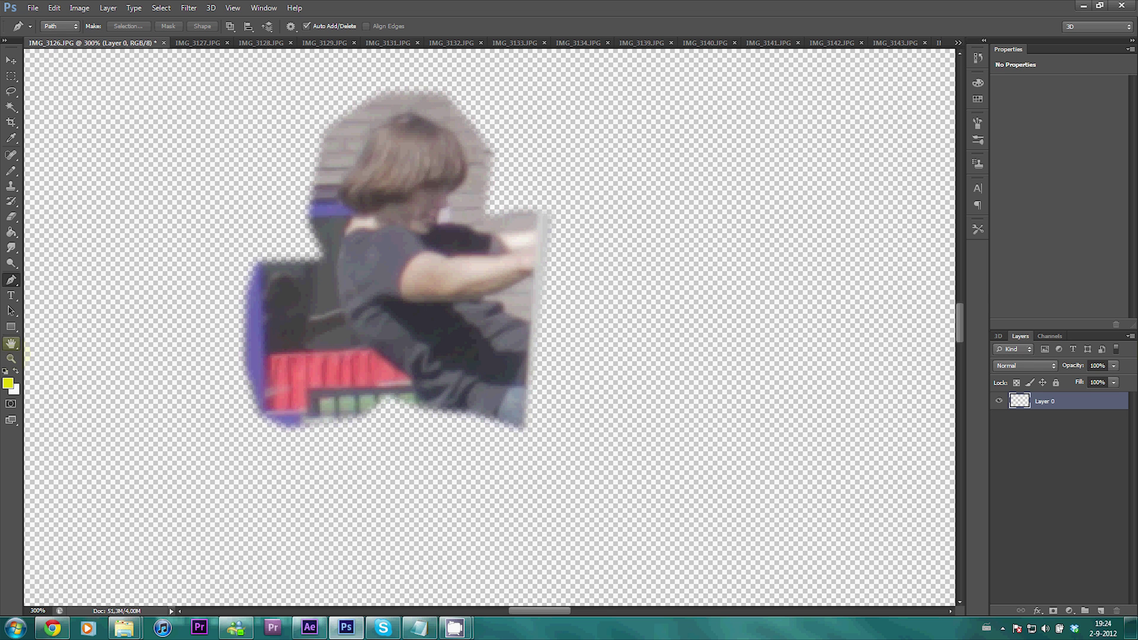
{"action": "key", "text": "ctrl+minus"}
{"action": "key", "text": "ctrl+minus"}
{"action": "key", "text": "ctrl+minus"}
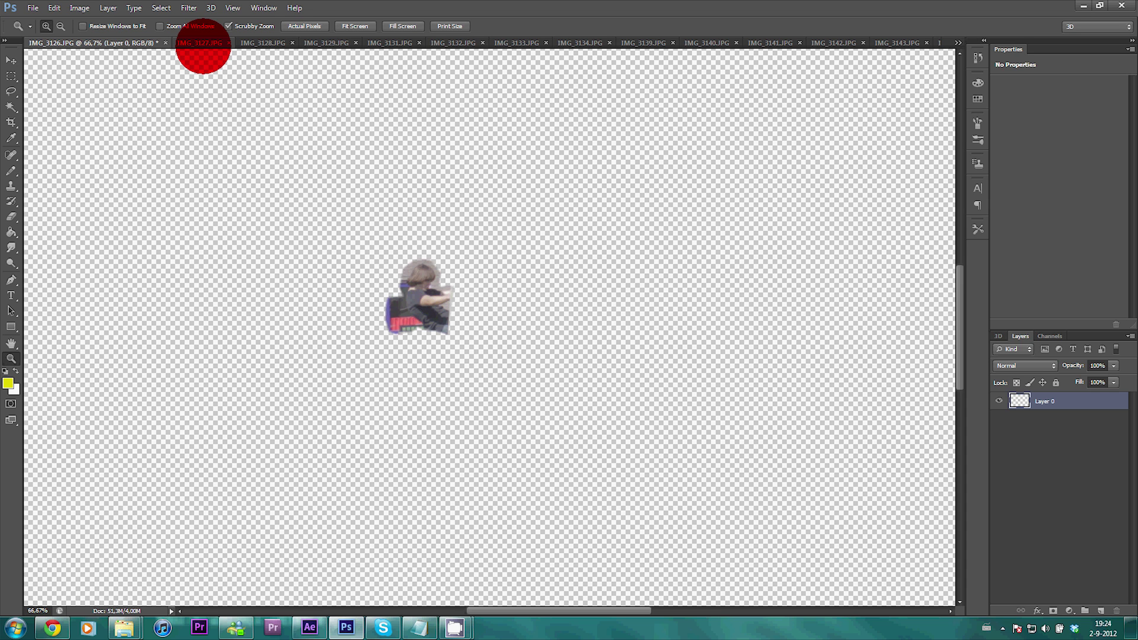
Outline the leaning actor in IMG_3127.JPG with the Pen tool and unlock its background layer
{"action": "left_click", "coordinate": [201, 43]}
{"action": "key", "text": "ctrl+plus"}
{"action": "key", "text": "ctrl+plus"}
{"action": "key", "text": "ctrl+plus"}
{"action": "key", "text": "p"}
{"action": "key", "text": "ctrl+plus"}
{"action": "key", "text": "ctrl+plus"}
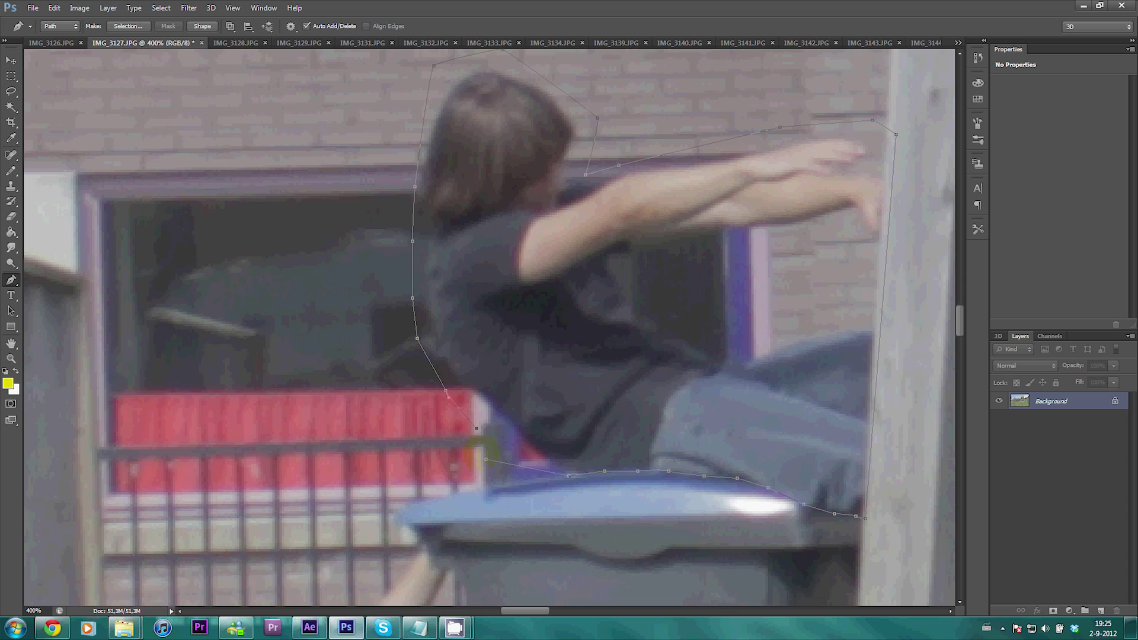
{"action": "left_click", "coordinate": [1070, 401]}
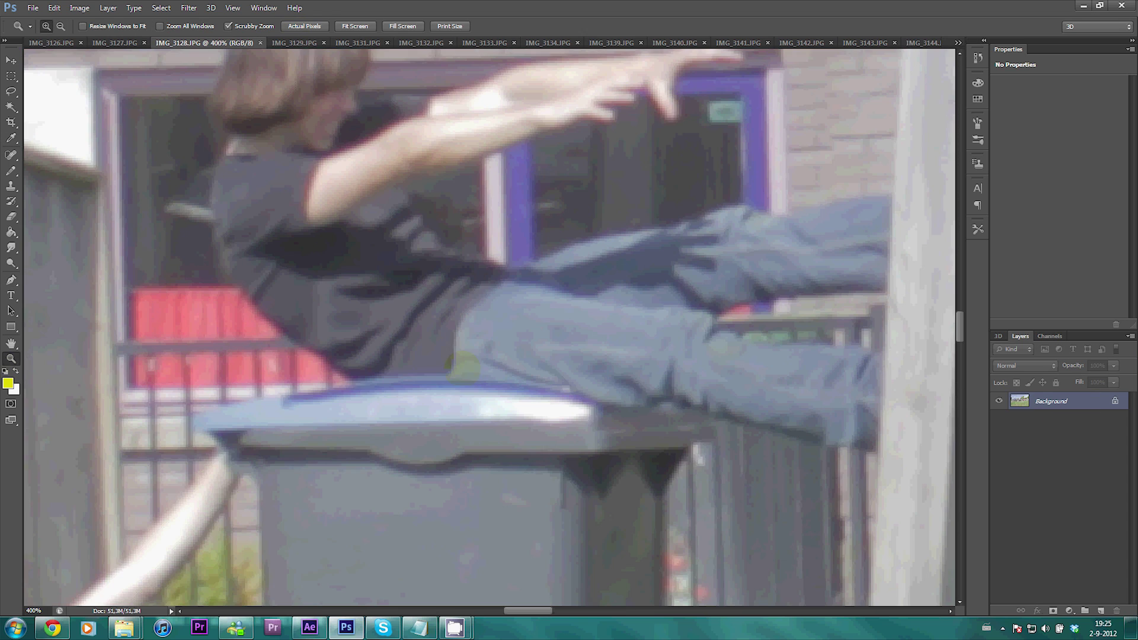
Cut out the actor with outstretched arms in IMG_3128.JPG and save the image for the web
{"action": "left_click", "coordinate": [459, 375]}
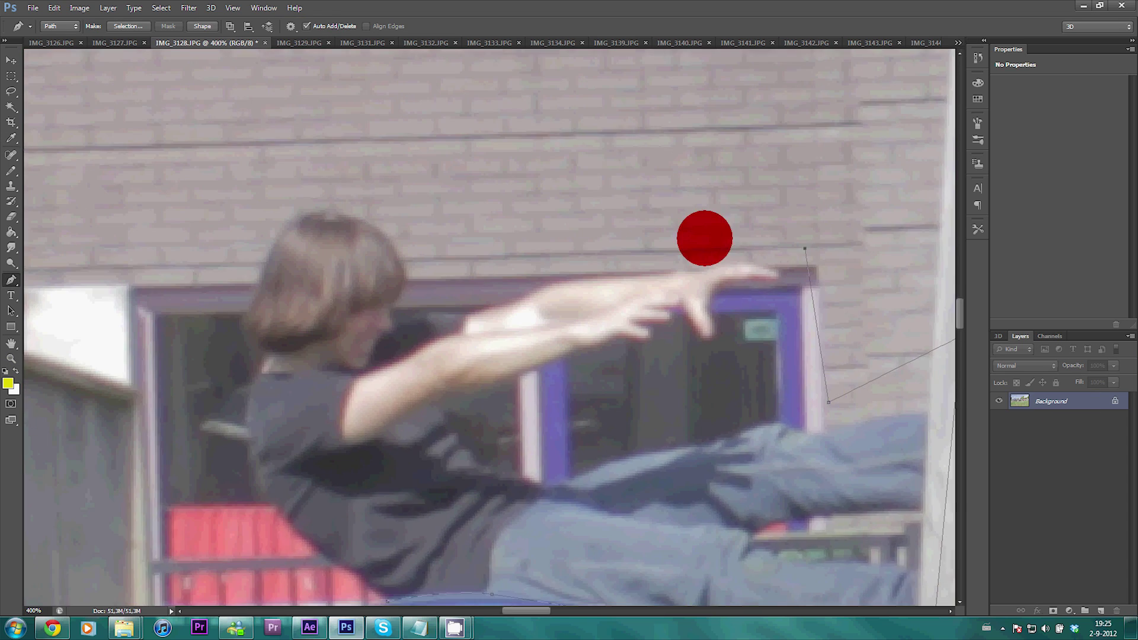
{"action": "left_click", "coordinate": [368, 451]}
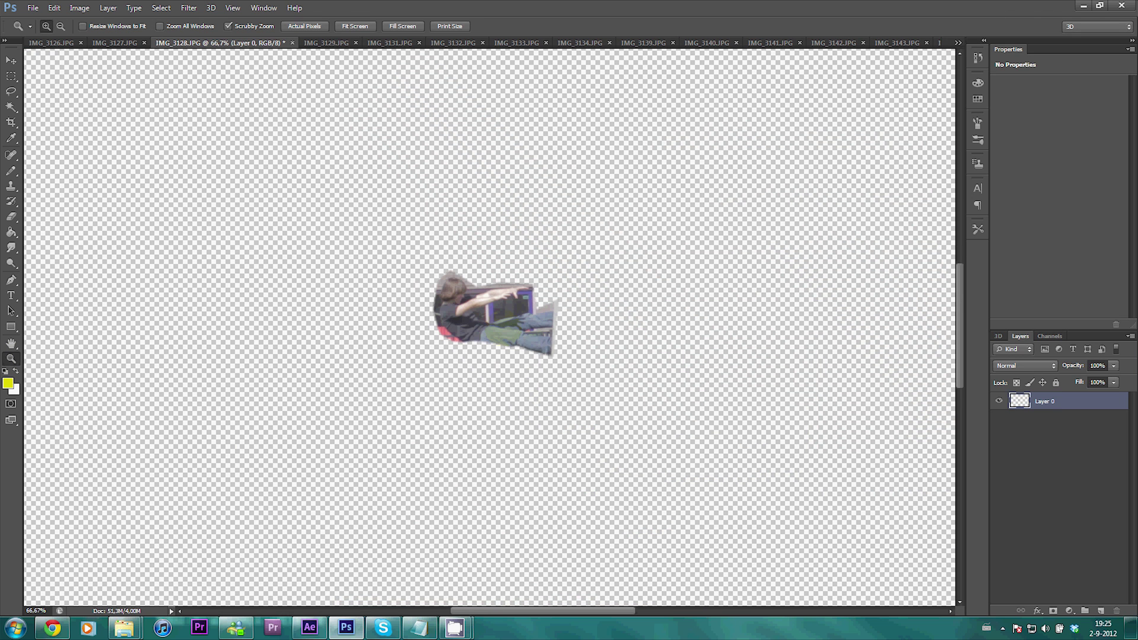
{"action": "key", "text": "ctrl+alt+shift+s"}
{"action": "key", "text": "Return"}
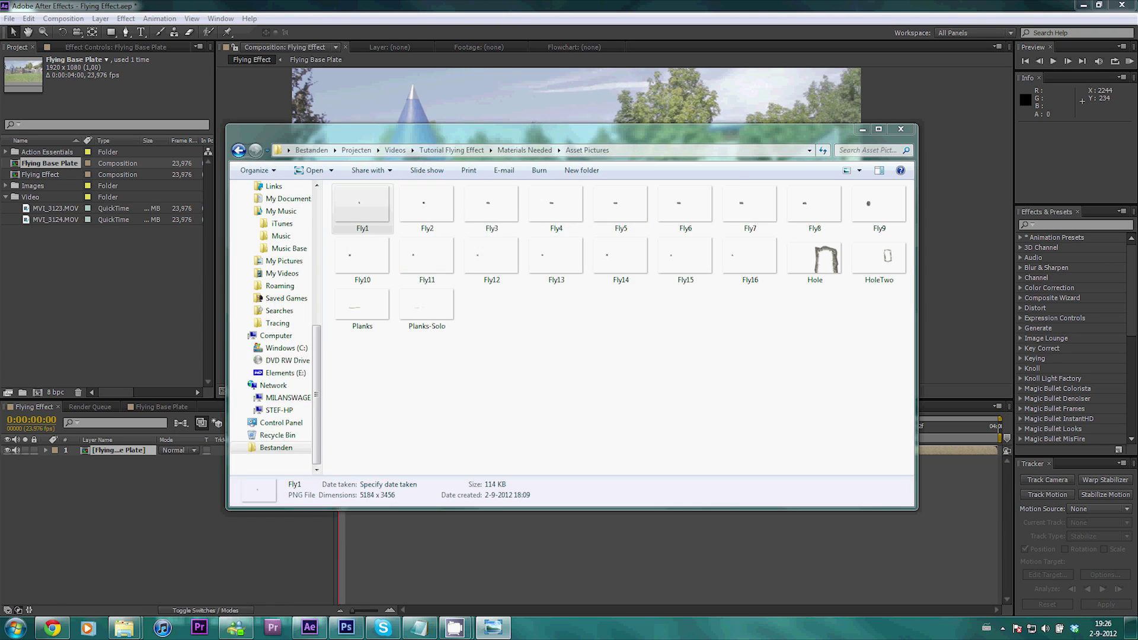
Open the Fly1 picture from the Asset Pictures folder and page through the numbered actor cut-outs
{"action": "double_click", "coordinate": [363, 224]}
{"action": "left_click", "coordinate": [692, 114]}
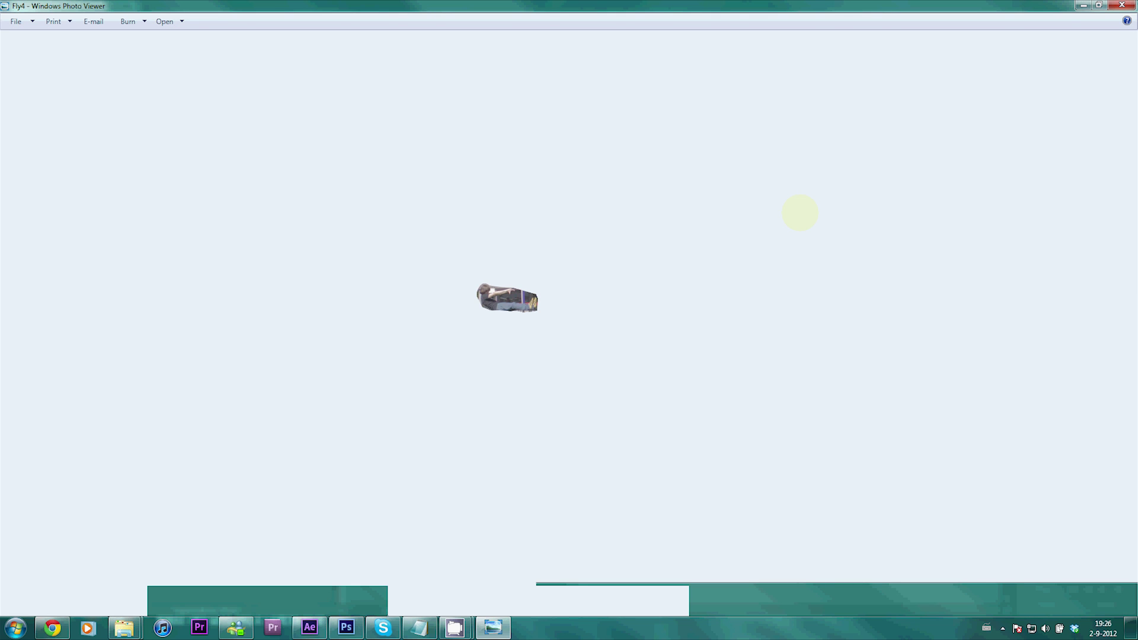
{"action": "key", "text": "Right"}
{"action": "key", "text": "Right"}
{"action": "key", "text": "Right"}
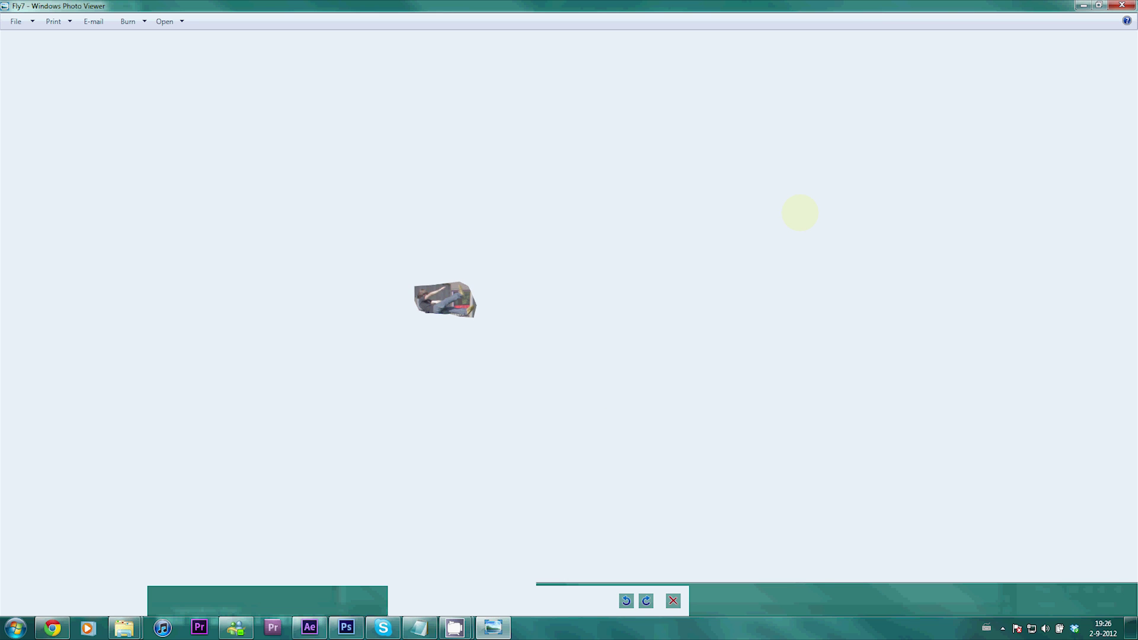
{"action": "key", "text": "Right"}
{"action": "key", "text": "Right"}
{"action": "key", "text": "Right"}
{"action": "key", "text": "Right"}
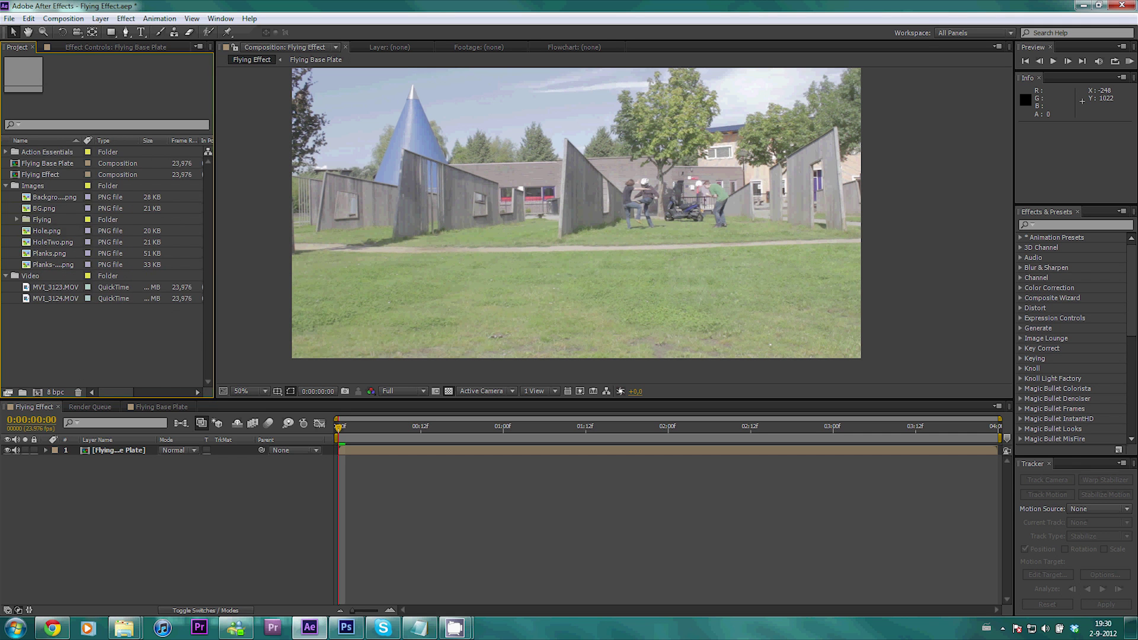
Add all images of the Flying folder, Fly1.png to Fly16.png and IMG_3126.JPG, to the Flying Effect composition in After Effects
{"action": "left_click", "coordinate": [17, 220]}
{"action": "scroll", "coordinate": [107, 266], "scroll_direction": "down", "scroll_amount": 2}
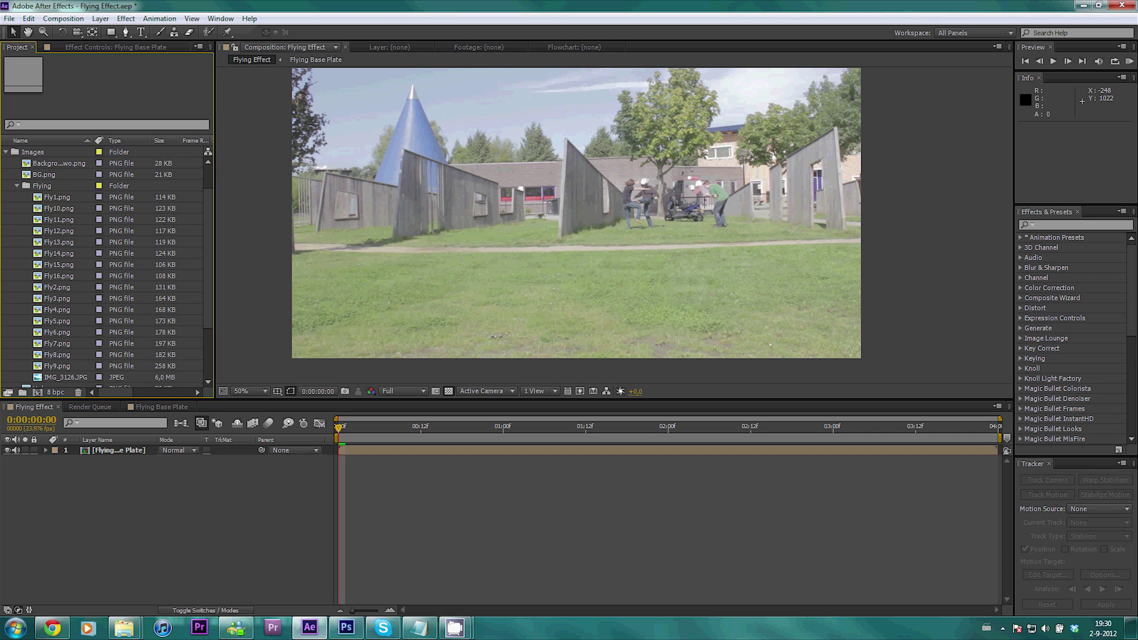
{"action": "left_click_drag", "start_coordinate": [64, 372], "coordinate": [577, 198]}
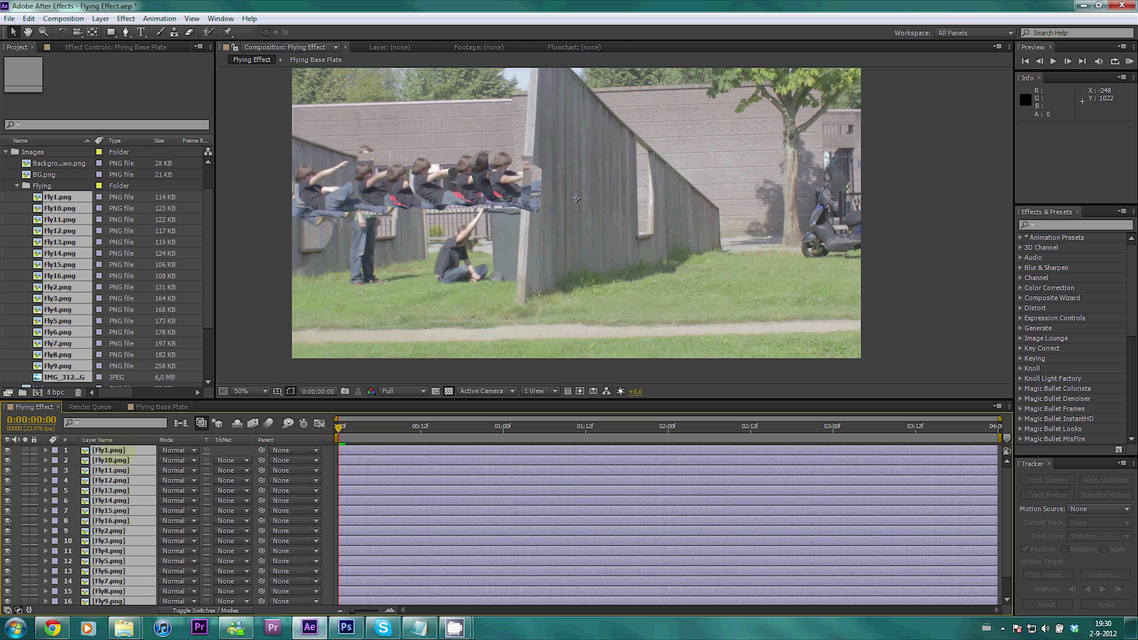
Scale the IMG_3126.JPG reference layer to 37.1% and align it with the base plate at position 976, 543
{"action": "scroll", "coordinate": [157, 526], "scroll_direction": "down", "scroll_amount": 2}
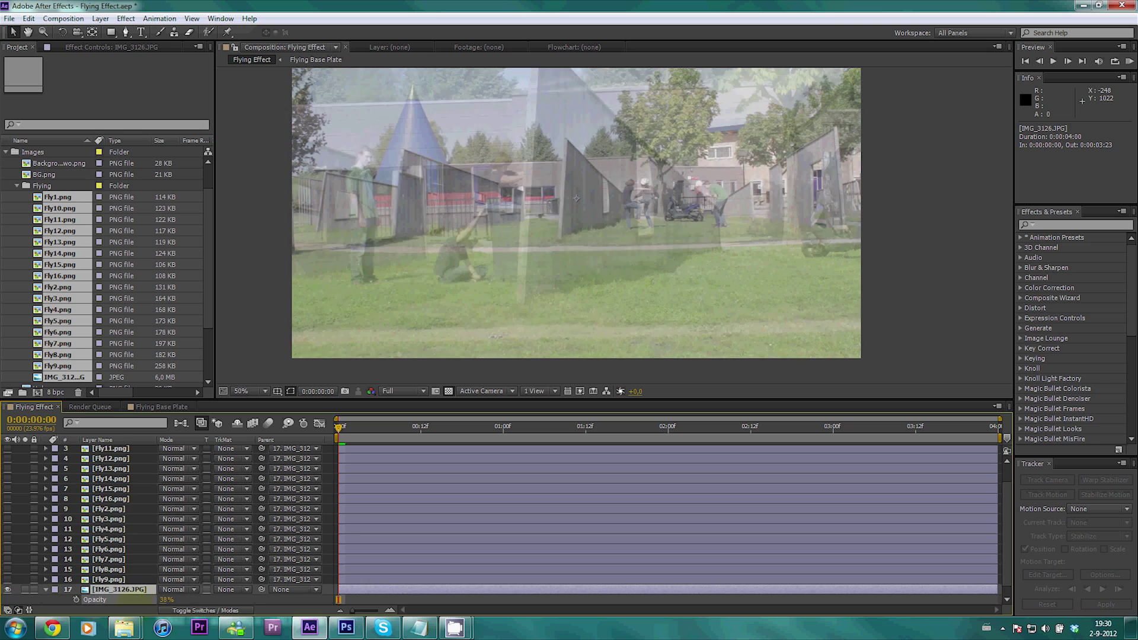
{"action": "key", "text": "s"}
{"action": "scroll", "coordinate": [571, 354], "scroll_direction": "up", "scroll_amount": 2}
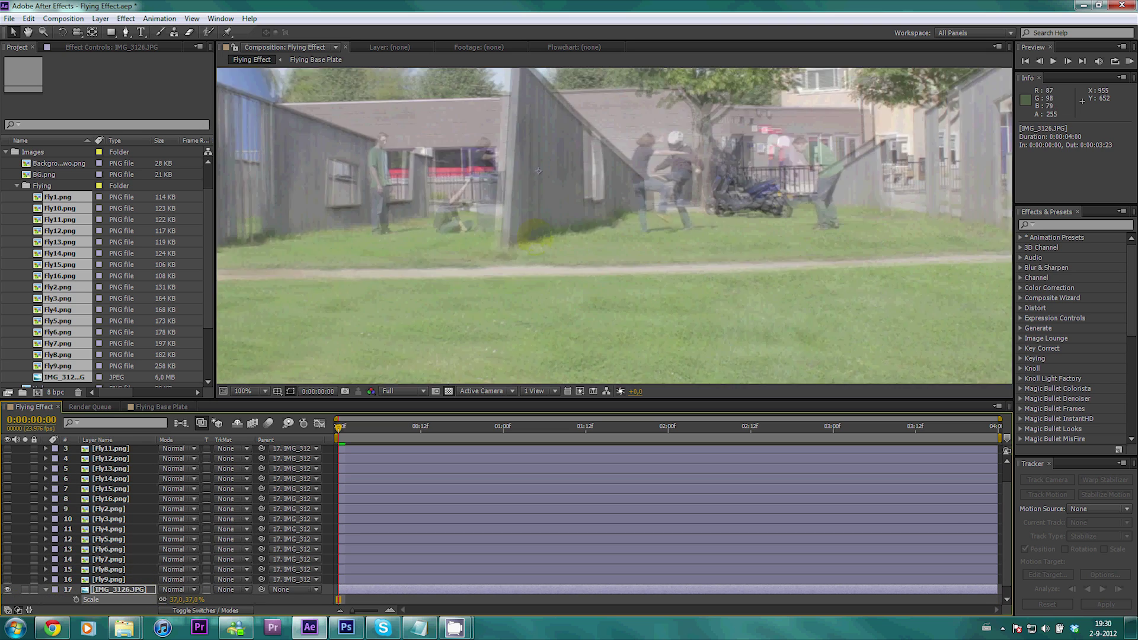
{"action": "left_click_drag", "start_coordinate": [571, 355], "coordinate": [509, 392]}
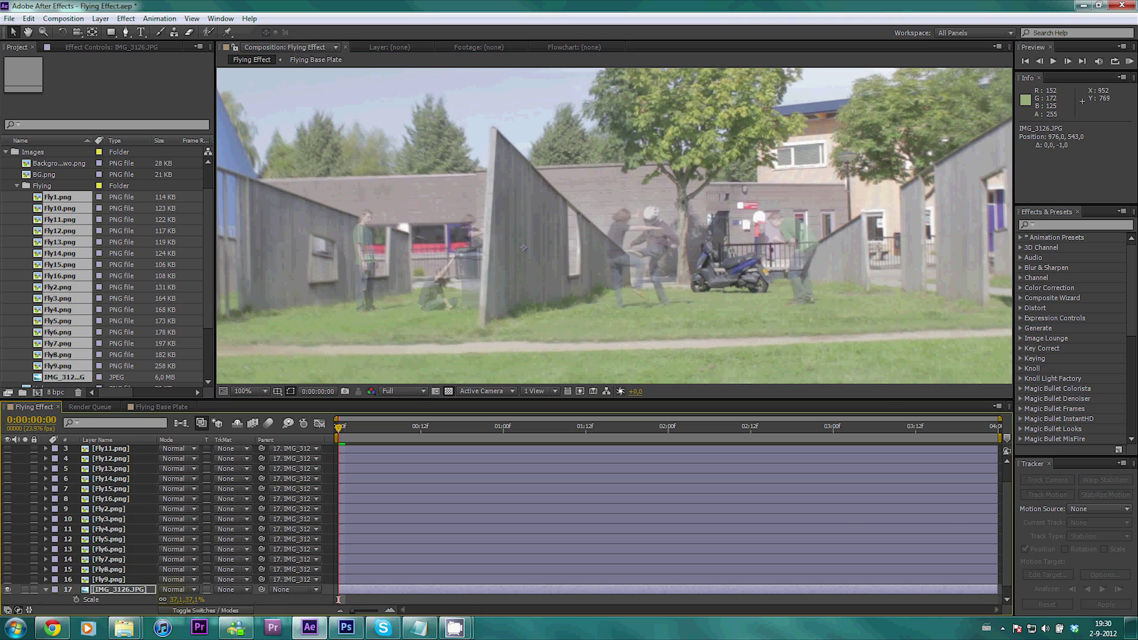
Make all Fly image layers visible and delete the IMG_3126.JPG reference layer
{"action": "left_click_drag", "start_coordinate": [7, 580], "coordinate": [7, 449]}
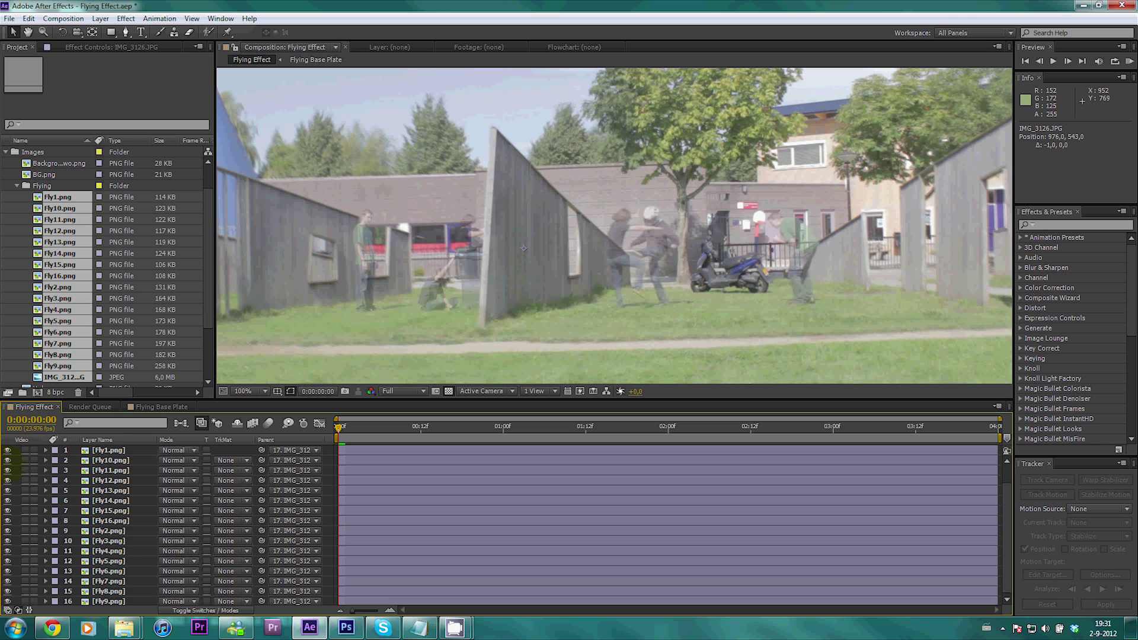
{"action": "scroll", "coordinate": [178, 525], "scroll_direction": "down", "scroll_amount": 1}
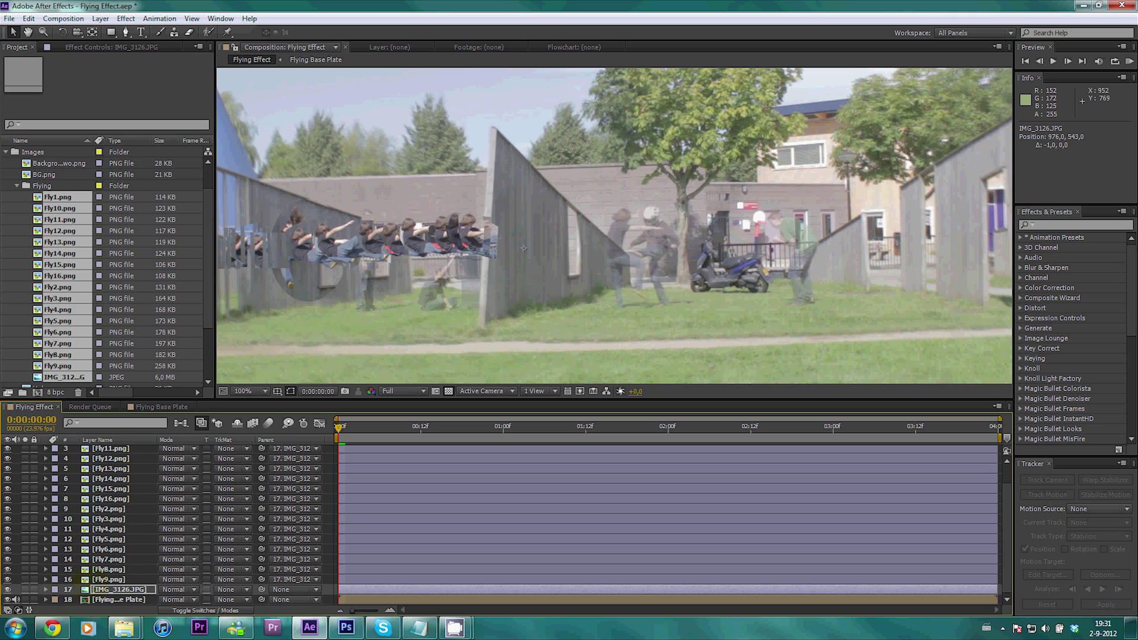
{"action": "key", "text": "Delete"}
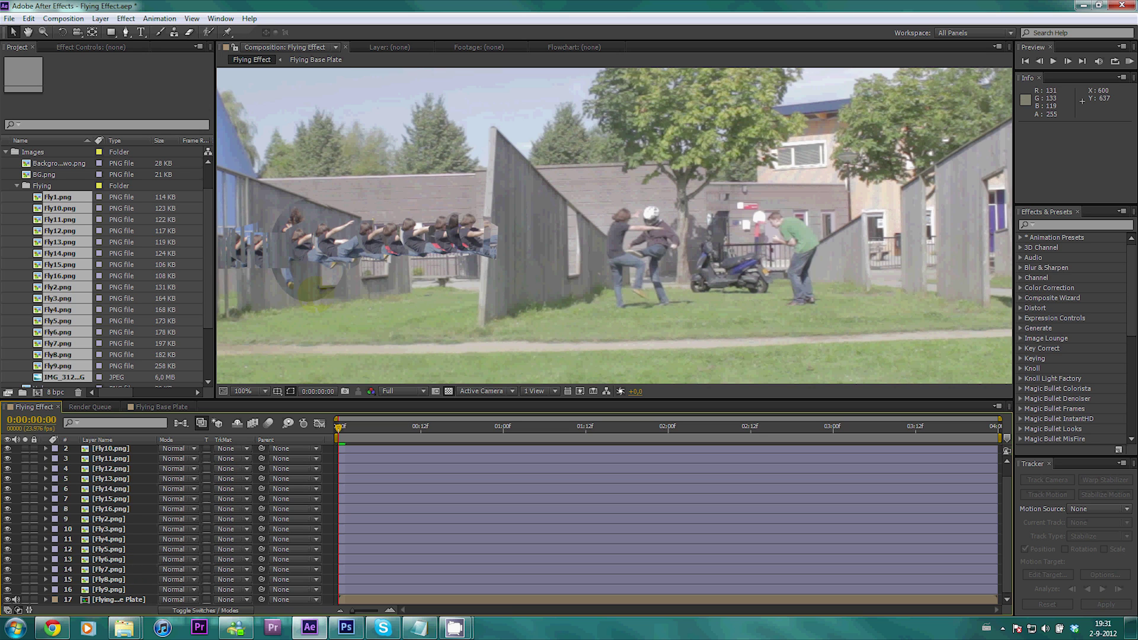
Show only the Fly1.png cut-out and align it with the background beside the wall at position 976, 541.5
{"action": "key", "text": "period"}
{"action": "left_click_drag", "start_coordinate": [544, 238], "coordinate": [616, 236]}
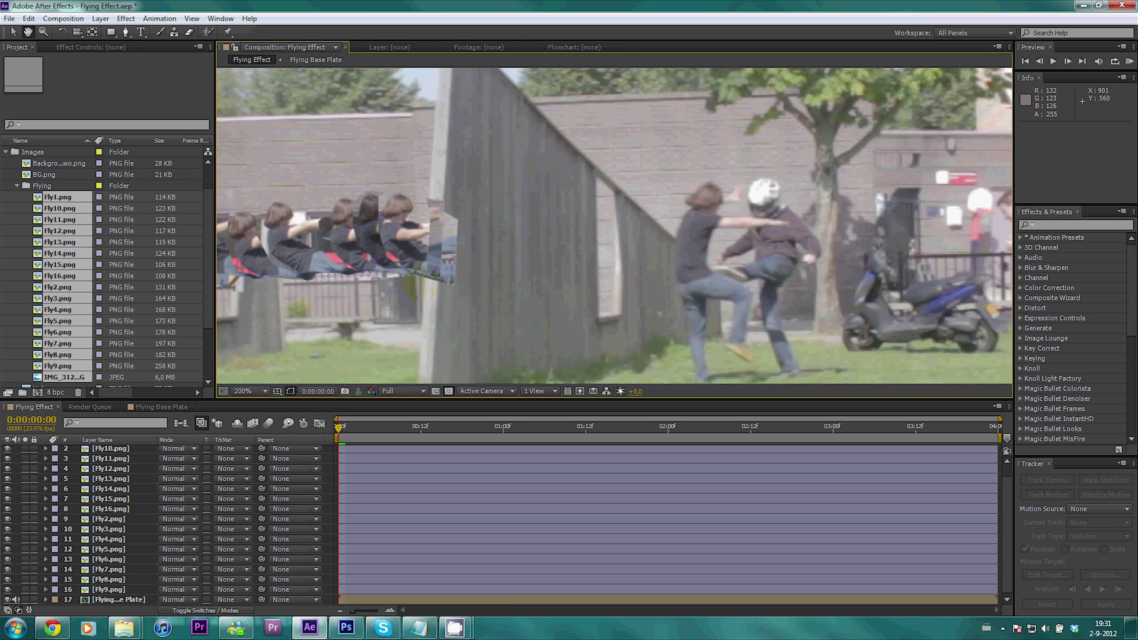
{"action": "key", "text": "comma"}
{"action": "left_click_drag", "start_coordinate": [392, 308], "coordinate": [520, 287]}
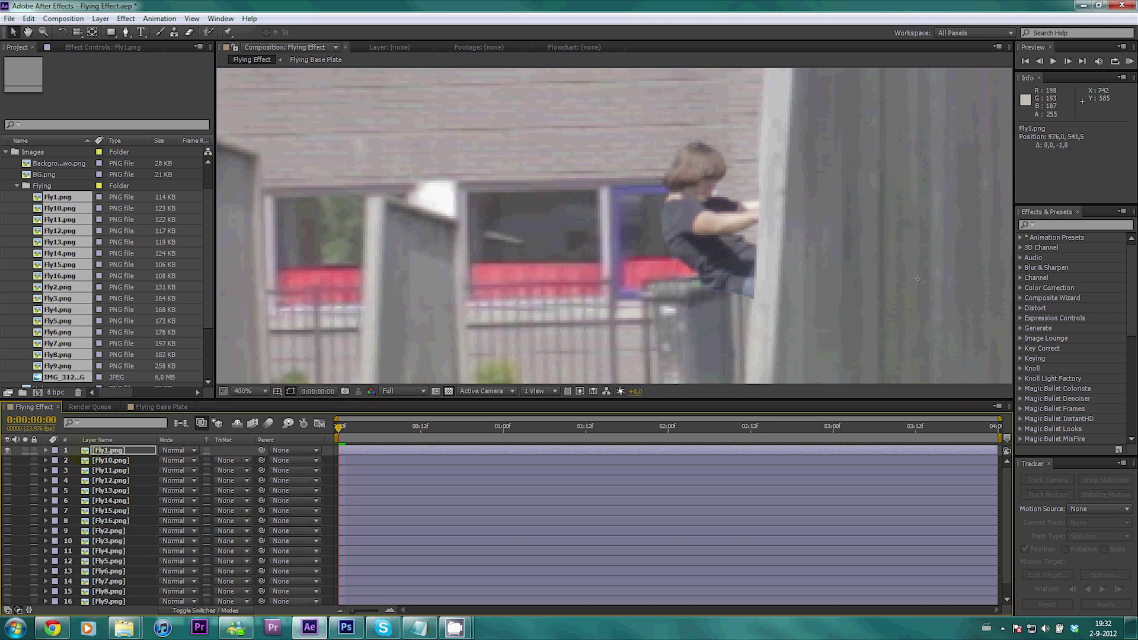
Align the Fly2.png through Fly8.png cut-outs with the background one after another
{"action": "key", "text": "ctrl+Down"}
{"action": "key", "text": "ctrl+Down"}
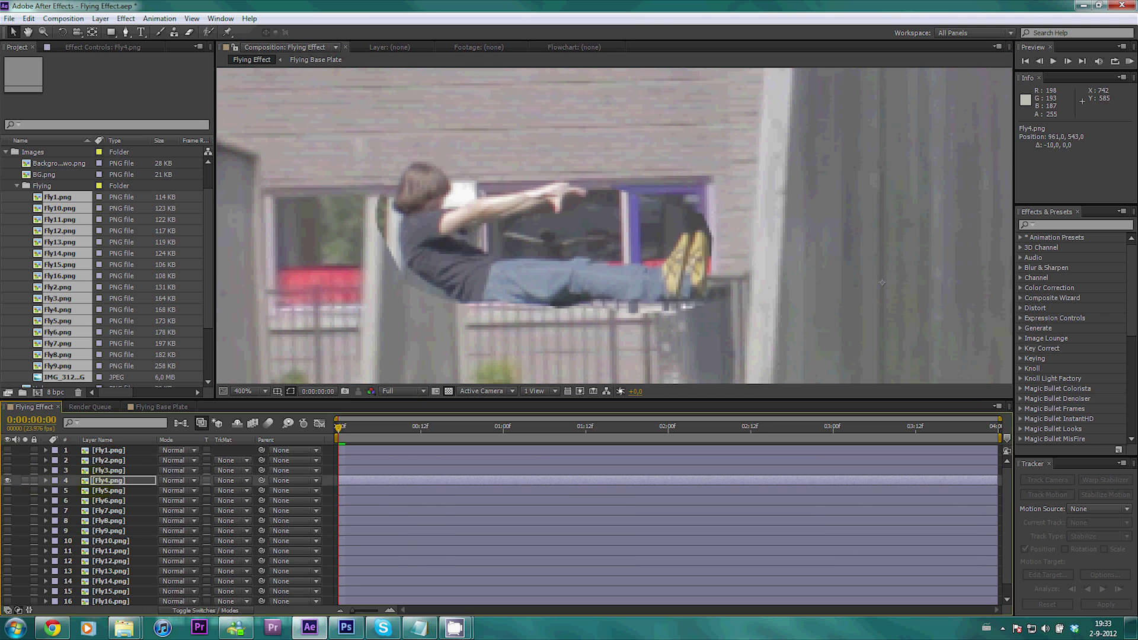
{"action": "key", "text": "ctrl+Down"}
{"action": "key", "text": "ctrl+Down"}
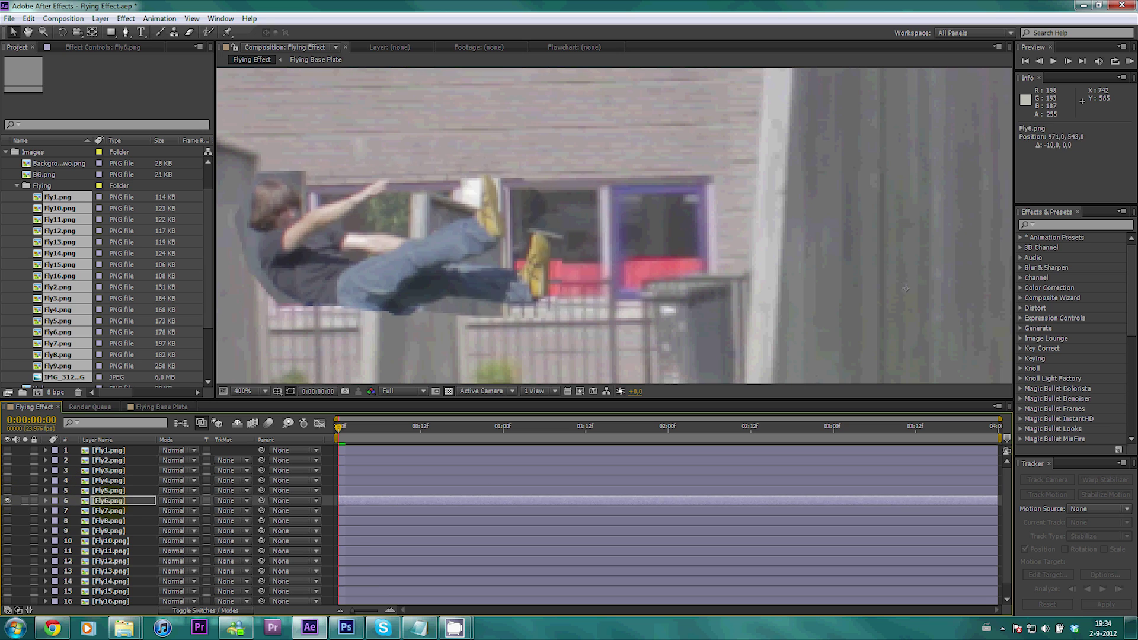
{"action": "key", "text": "ctrl+Down"}
{"action": "key", "text": "ctrl+Down"}
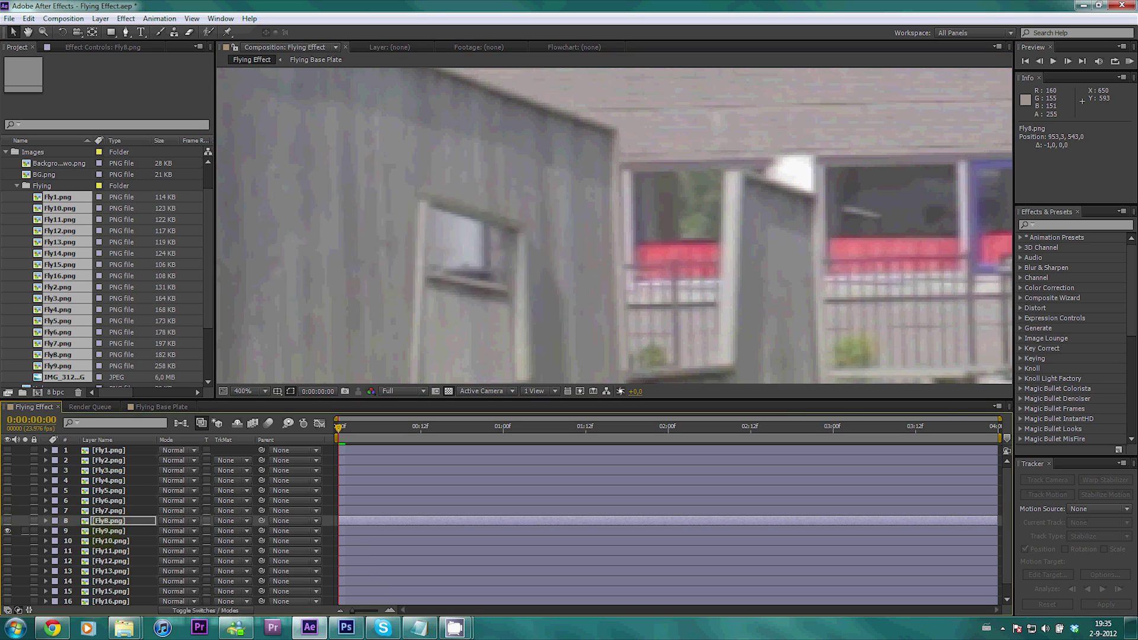
Align the remaining cut-outs, Fly9.png through Fly16.png, with the background one after another
{"action": "key", "text": "ctrl+Down"}
{"action": "key", "text": "ctrl+Down"}
{"action": "key", "text": "ctrl+Down"}
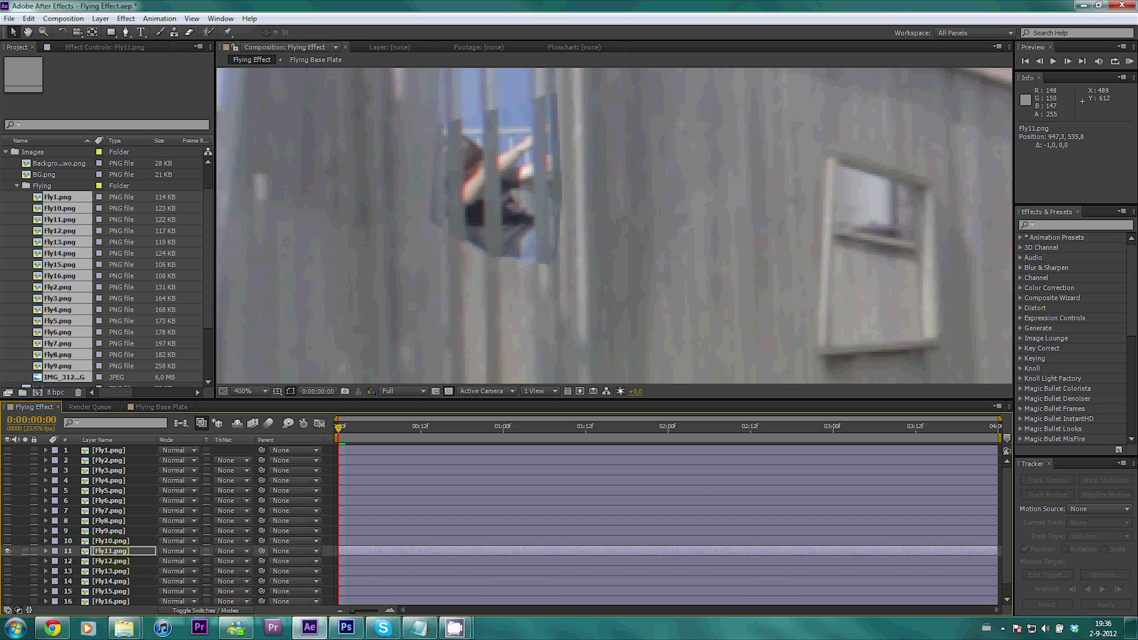
{"action": "key", "text": "ctrl+Down"}
{"action": "key", "text": "ctrl+Down"}
{"action": "key", "text": "ctrl+Down"}
{"action": "key", "text": "ctrl+Down"}
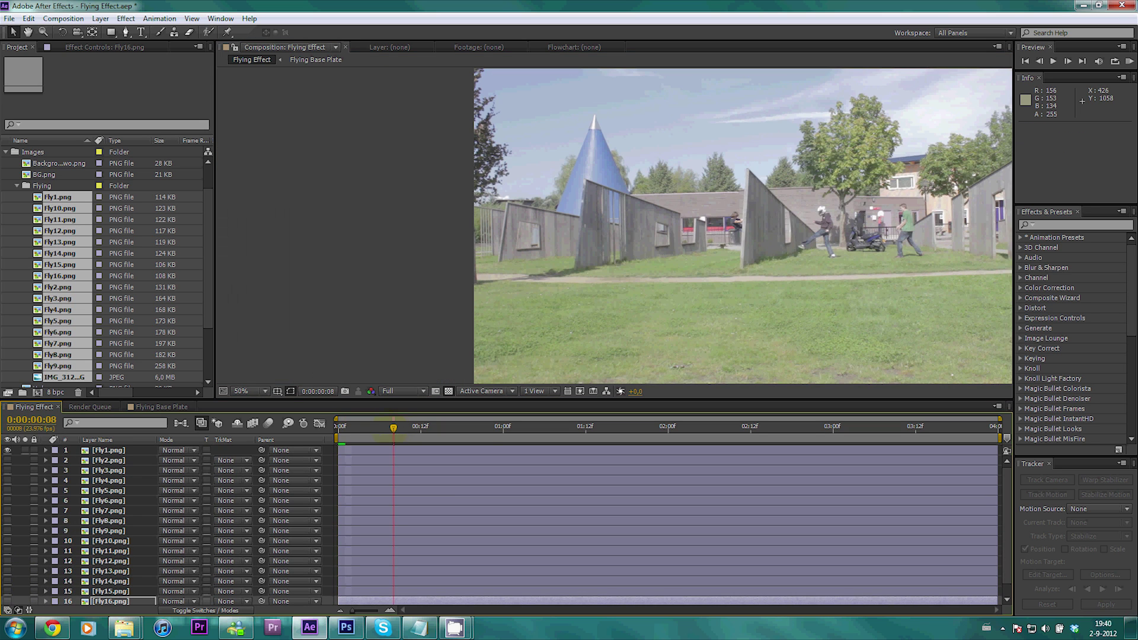
Trim the Fly1.png layer to a single frame at 0:00:00:08
{"action": "key", "text": "Return"}
{"action": "left_click", "coordinate": [114, 451]}
{"action": "key", "text": "alt+]"}
{"action": "key", "text": "alt+["}
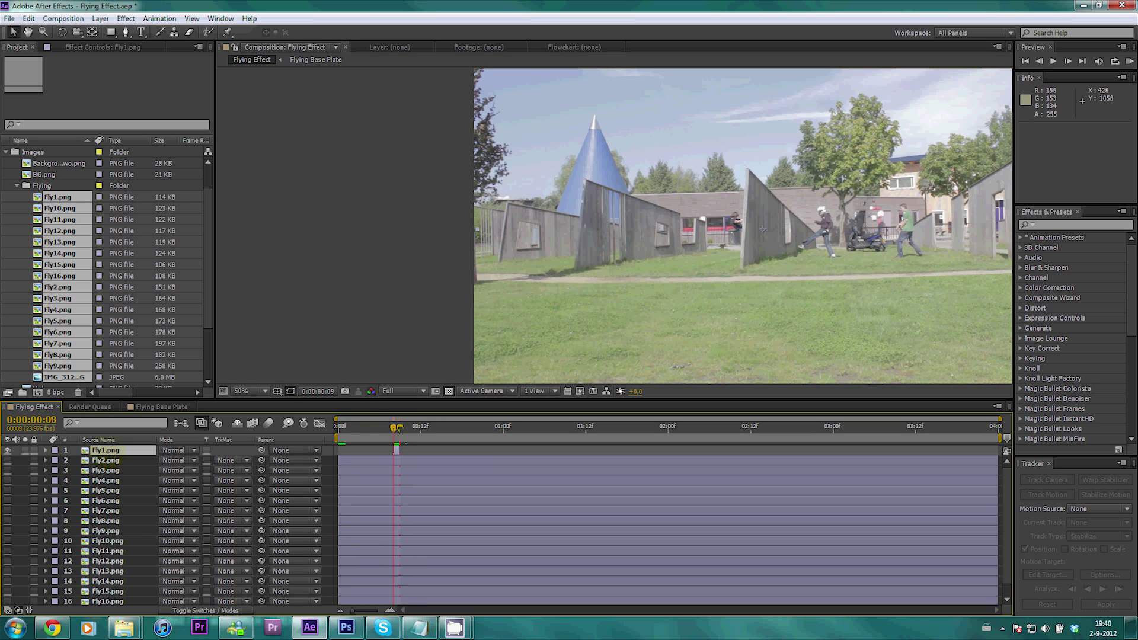
Trim Fly2.png and Fly3.png to one frame each, at 0:00:00:09 and 0:00:00:10
{"action": "key", "text": "Page_Down"}
{"action": "left_click", "coordinate": [112, 460]}
{"action": "key", "text": "alt+]"}
{"action": "key", "text": "ctrl+Down"}
{"action": "key", "text": "Page_Down"}
{"action": "key", "text": "alt+["}
{"action": "key", "text": "alt+]"}
Trim Fly4.png, Fly5.png and Fly6.png to one frame each, at 0:00:00:11, 0:00:00:12 and 0:00:00:13
{"action": "key", "text": "ctrl+Down"}
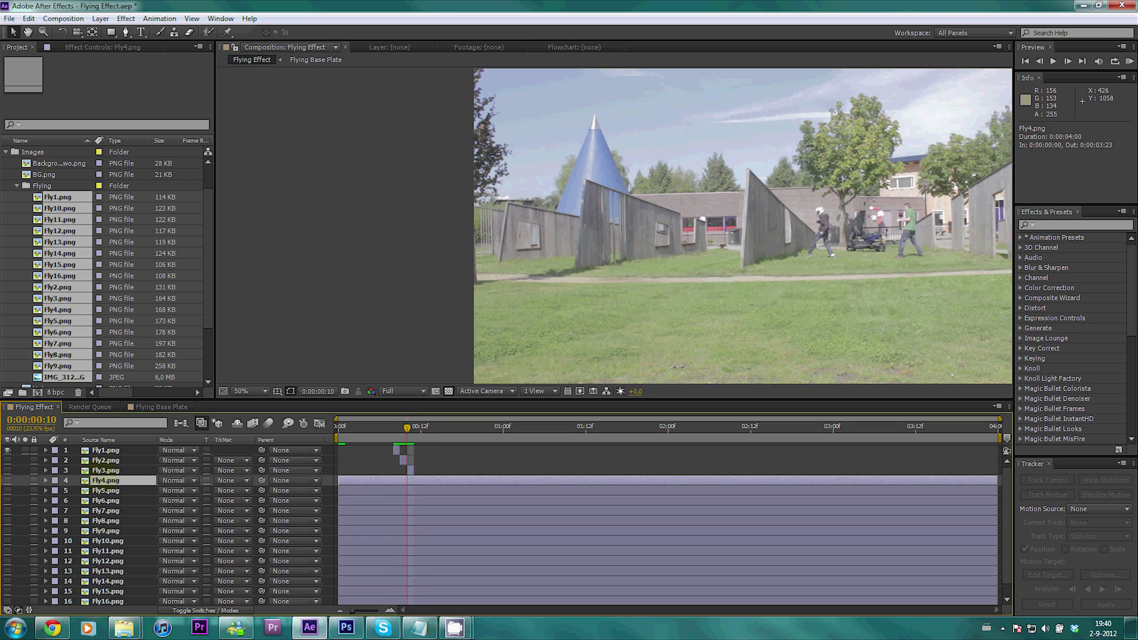
{"action": "key", "text": "Page_Down"}
{"action": "key", "text": "alt+["}
{"action": "key", "text": "alt+]"}
{"action": "key", "text": "ctrl+Down"}
{"action": "key", "text": "Page_Down"}
{"action": "key", "text": "alt+["}
{"action": "key", "text": "alt+]"}
{"action": "key", "text": "ctrl+Down"}
{"action": "key", "text": "Page_Down"}
{"action": "key", "text": "alt+["}
{"action": "key", "text": "alt+]"}
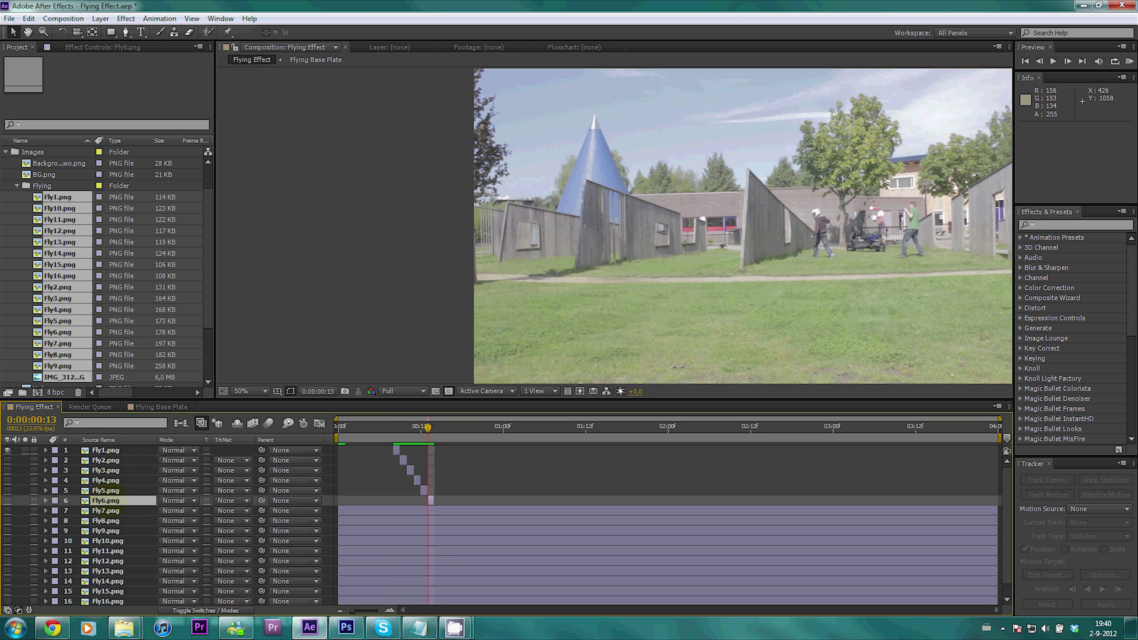
Trim Fly7.png and Fly8.png to one frame each, at 0:00:00:14 and 0:00:00:15
{"action": "key", "text": "ctrl+Down"}
{"action": "key", "text": "Page_Down"}
{"action": "key", "text": "alt+["}
{"action": "key", "text": "alt+]"}
{"action": "key", "text": "ctrl+Down"}
{"action": "key", "text": "Page_Down"}
{"action": "key", "text": "alt+["}
{"action": "key", "text": "alt+]"}
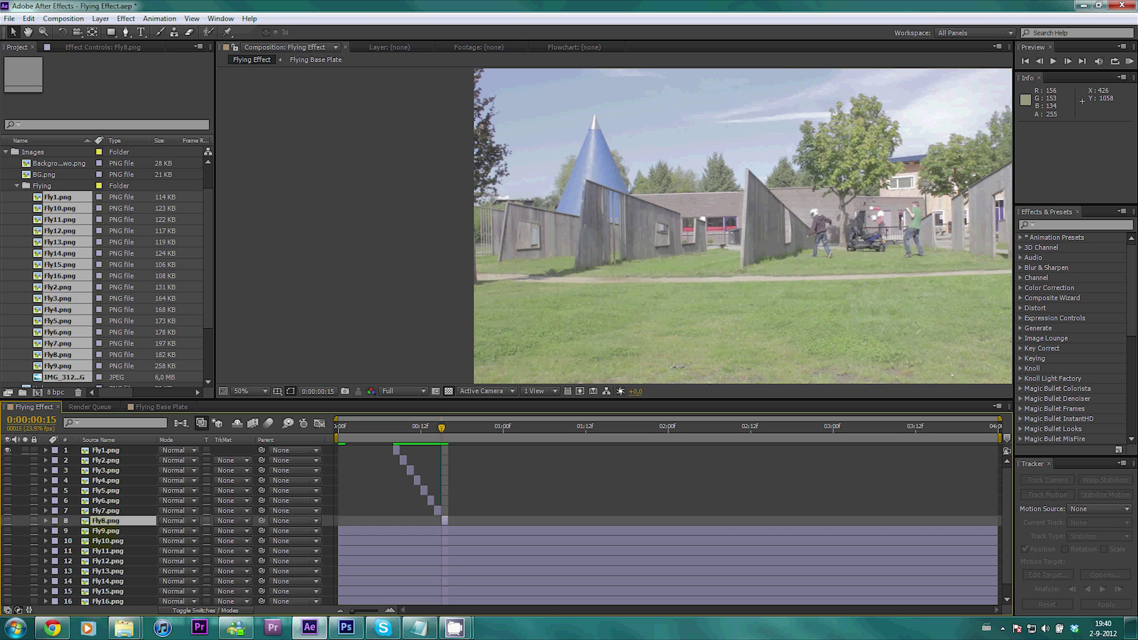
Trim Fly9.png, Fly10.png and Fly11.png to one frame each, at 0:00:00:16, 0:00:00:17 and 0:00:00:18
{"action": "key", "text": "ctrl+Down"}
{"action": "key", "text": "Page_Down"}
{"action": "key", "text": "alt+["}
{"action": "key", "text": "alt+]"}
{"action": "key", "text": "ctrl+Down"}
{"action": "key", "text": "Page_Down"}
{"action": "key", "text": "alt+["}
{"action": "key", "text": "alt+]"}
{"action": "key", "text": "ctrl+Down"}
{"action": "key", "text": "Page_Down"}
{"action": "key", "text": "alt+["}
{"action": "key", "text": "alt+]"}
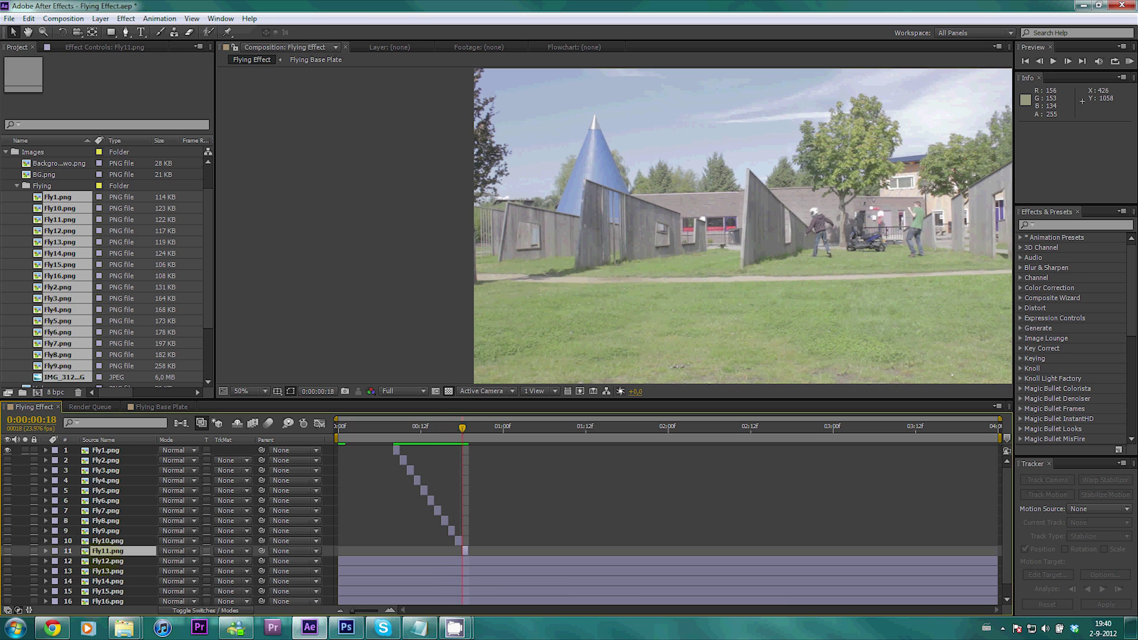
Trim Fly12.png, Fly13.png and Fly14.png to one frame each, at 0:00:00:19, 0:00:00:20 and 0:00:00:21
{"action": "key", "text": "ctrl+Down"}
{"action": "key", "text": "Page_Down"}
{"action": "key", "text": "alt+["}
{"action": "key", "text": "alt+]"}
{"action": "key", "text": "ctrl+Down"}
{"action": "key", "text": "Page_Down"}
{"action": "key", "text": "alt+["}
{"action": "key", "text": "alt+]"}
{"action": "key", "text": "ctrl+Down"}
{"action": "key", "text": "Page_Down"}
{"action": "key", "text": "alt+["}
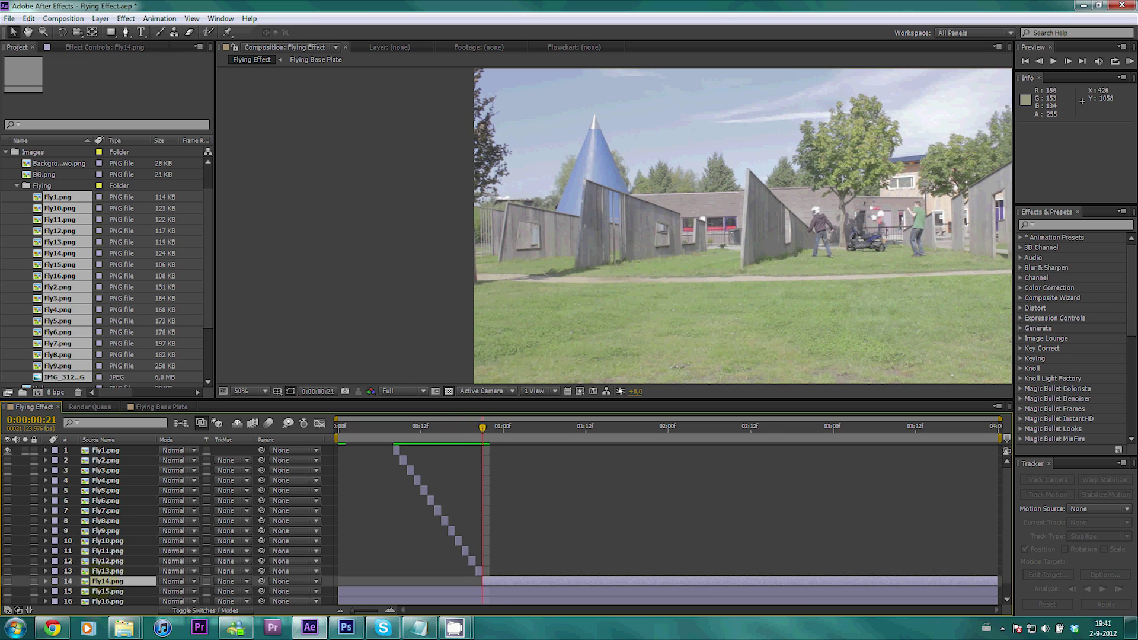
{"action": "key", "text": "alt+]"}
Trim Fly15.png and Fly16.png to one frame each, at 0:00:00:22 and 0:00:00:23
{"action": "key", "text": "ctrl+Down"}
{"action": "key", "text": "Page_Down"}
{"action": "key", "text": "alt+]"}
{"action": "key", "text": "ctrl+Down"}
{"action": "key", "text": "Page_Down"}
{"action": "key", "text": "alt+["}
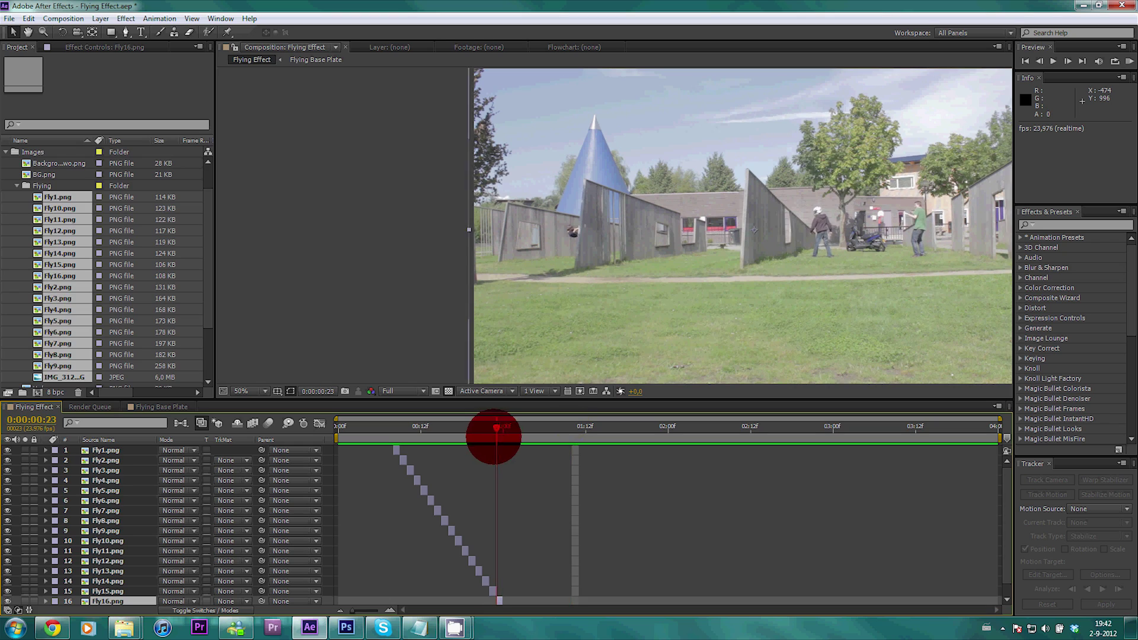
Add MVI_3124.MOV above the Fly layers and start the clip at 0:00:01:00
{"action": "left_click", "coordinate": [16, 220]}
{"action": "left_click_drag", "start_coordinate": [55, 298], "coordinate": [110, 449]}
{"action": "left_click_drag", "start_coordinate": [504, 427], "coordinate": [820, 427]}
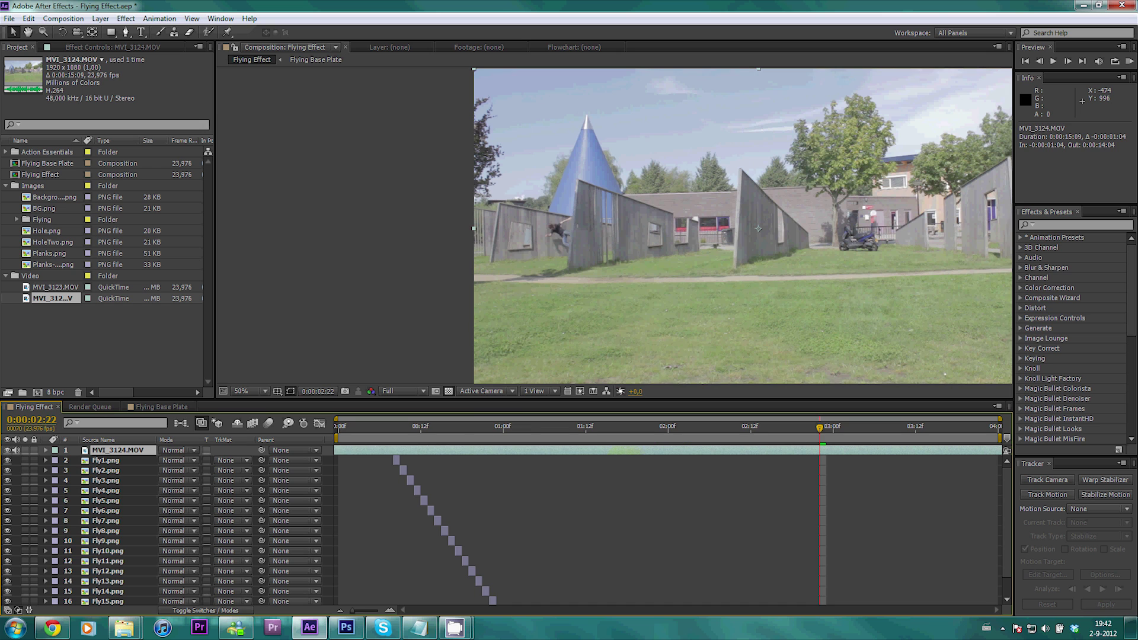
{"action": "left_click", "coordinate": [503, 427]}
Draw a rectangular mask around the actor at the first wall on MVI_3124.MOV and feather it by 20 pixels
{"action": "key", "text": "q"}
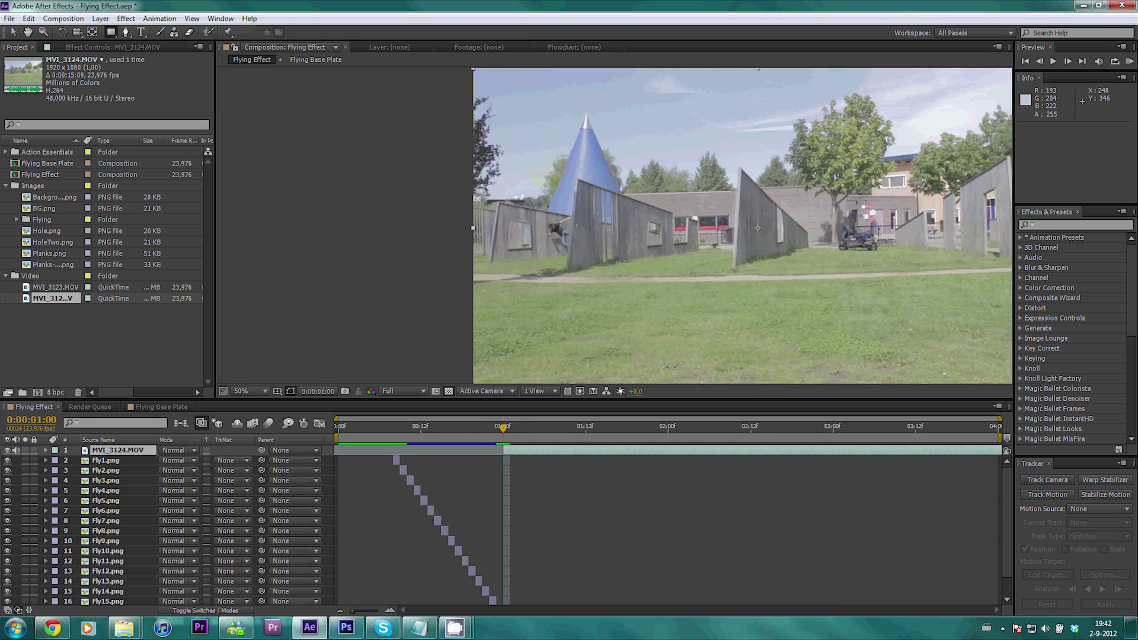
{"action": "key", "text": "comma"}
{"action": "left_click_drag", "start_coordinate": [529, 132], "coordinate": [661, 320]}
{"action": "type", "text": "f20"}
{"action": "key", "text": "period"}
{"action": "left_click", "coordinate": [504, 427]}
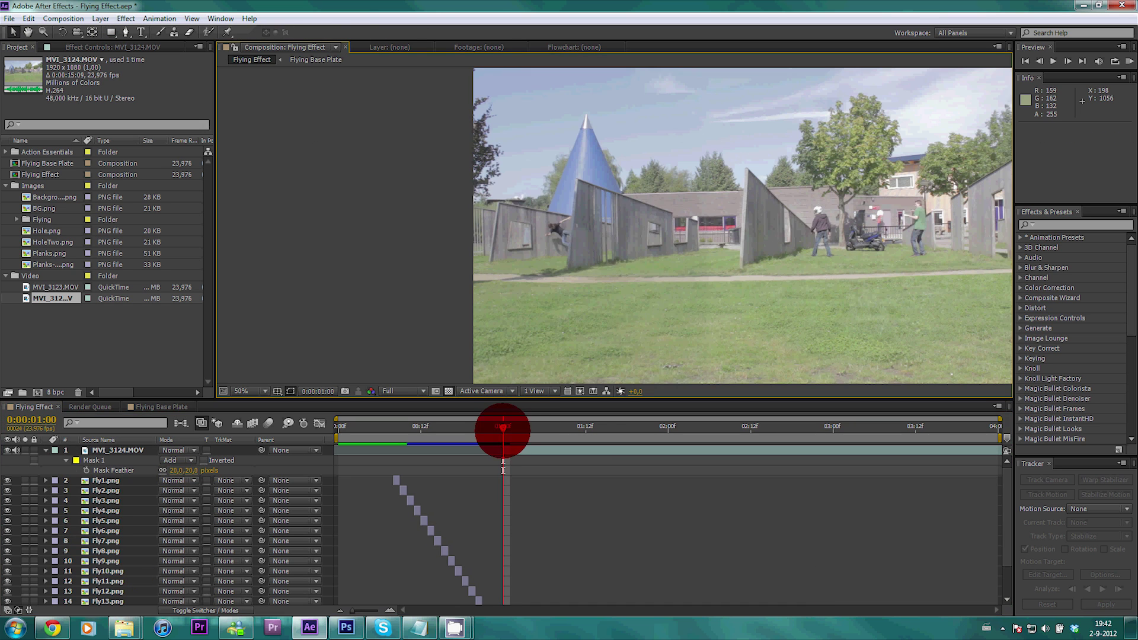
Lower MVI_3124.MOV's opacity to 76% and nudge the clip into alignment with the background at 0:00:01:00
{"action": "key", "text": "t"}
{"action": "key", "text": "Right"}
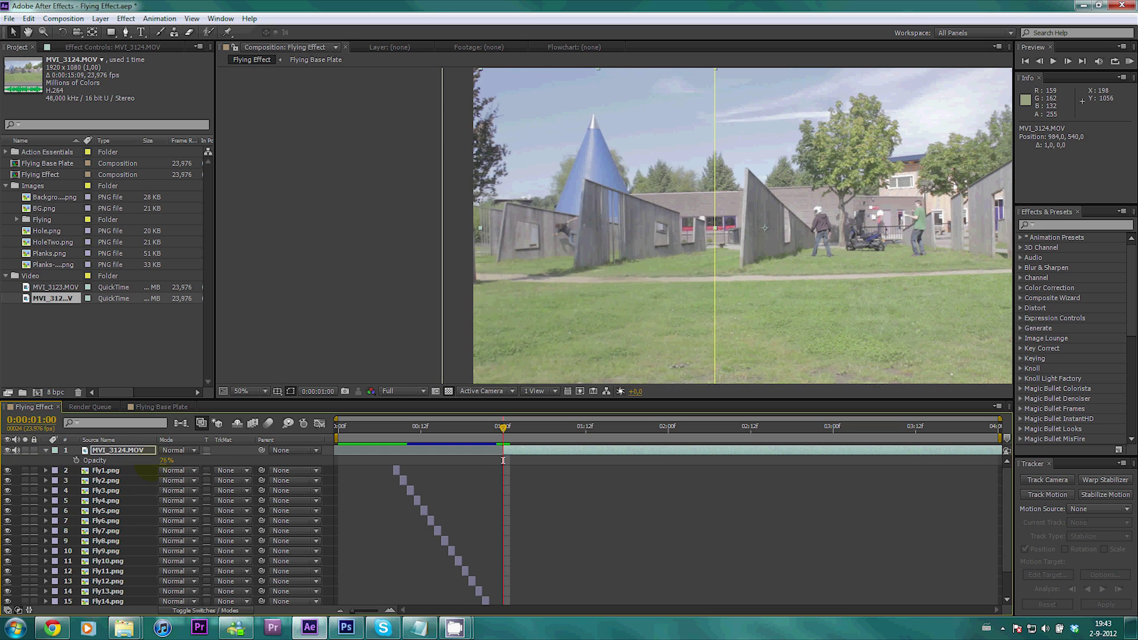
{"action": "key", "text": "comma"}
{"action": "key", "text": "period"}
{"action": "left_click_drag", "start_coordinate": [504, 460], "coordinate": [352, 460]}
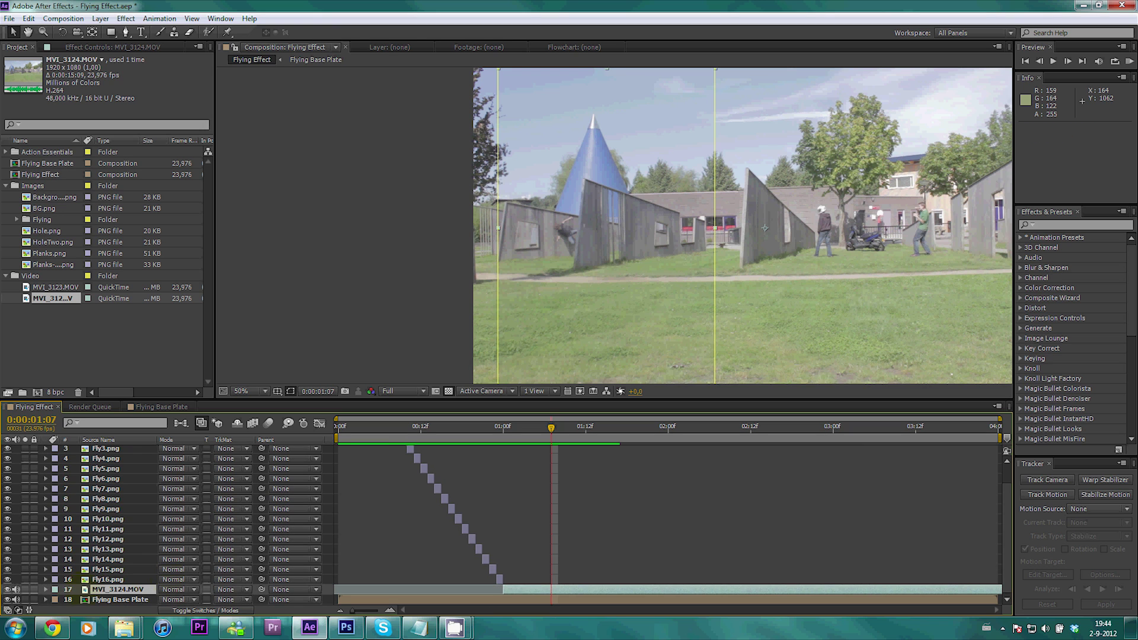
Duplicate MVI_3124.MOV, slide the copy earlier in time and freeze its frame at 0:00:01:07
{"action": "key", "text": "ctrl+d"}
{"action": "left_click_drag", "start_coordinate": [661, 590], "coordinate": [468, 590]}
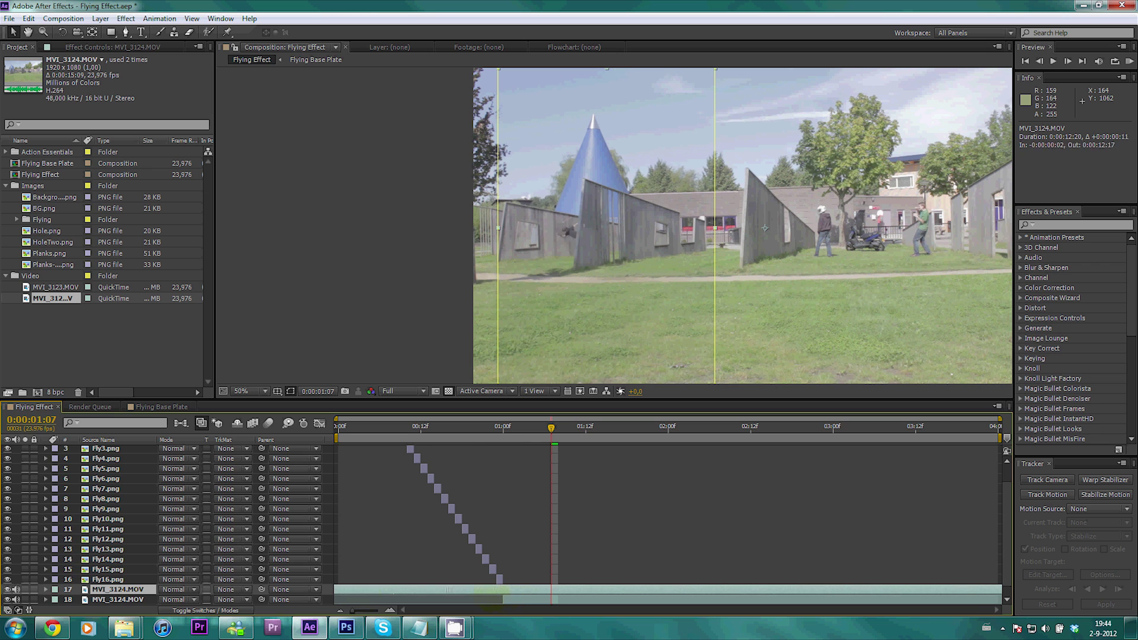
{"action": "right_click", "coordinate": [534, 591]}
{"action": "left_click", "coordinate": [504, 254]}
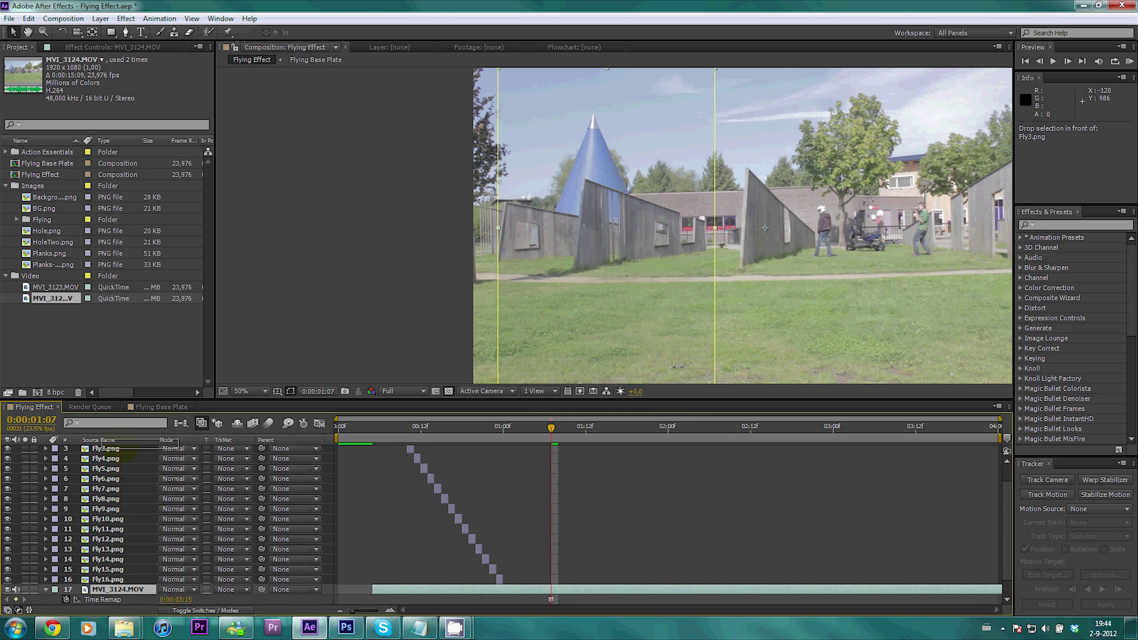
Place the frozen copy directly below Fly16.png, spanning the whole timeline, and check the transition around 0:00:01:00
{"action": "left_click_drag", "start_coordinate": [118, 569], "coordinate": [176, 559]}
{"action": "left_click", "coordinate": [366, 568]}
{"action": "left_click", "coordinate": [451, 516]}
{"action": "left_click_drag", "start_coordinate": [551, 427], "coordinate": [517, 486]}
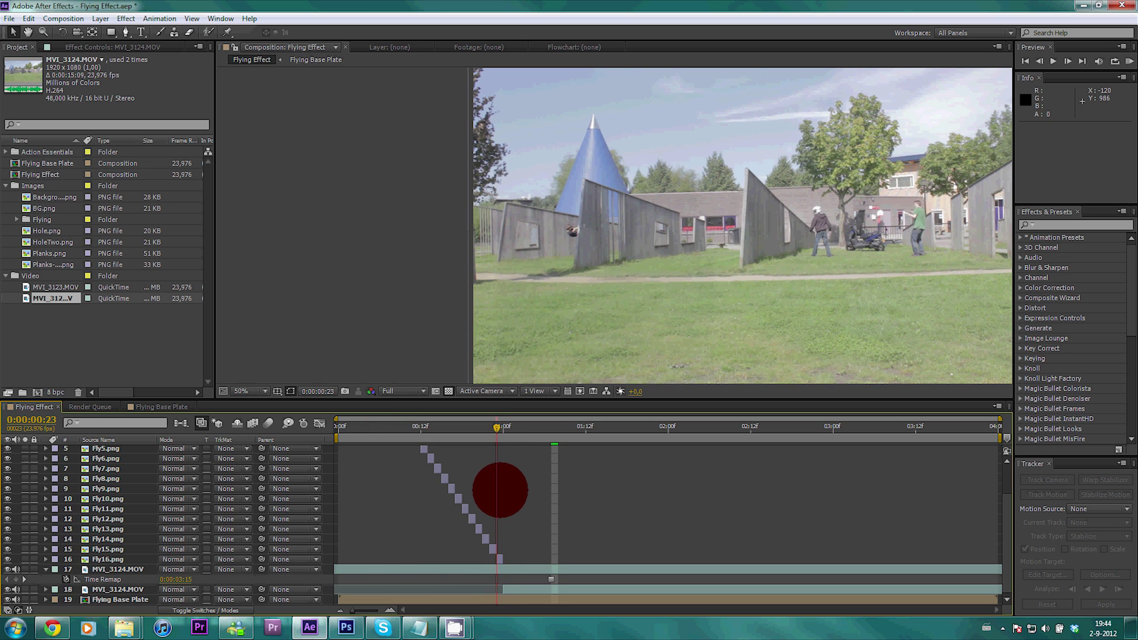
{"action": "left_click_drag", "start_coordinate": [498, 490], "coordinate": [531, 487]}
{"action": "scroll", "coordinate": [125, 516], "scroll_direction": "up", "scroll_amount": 2}
Inspect the Fly8.png and Fly9.png cut-outs around 0:00:00:16, including the layer's opacity
{"action": "left_click", "coordinate": [105, 521]}
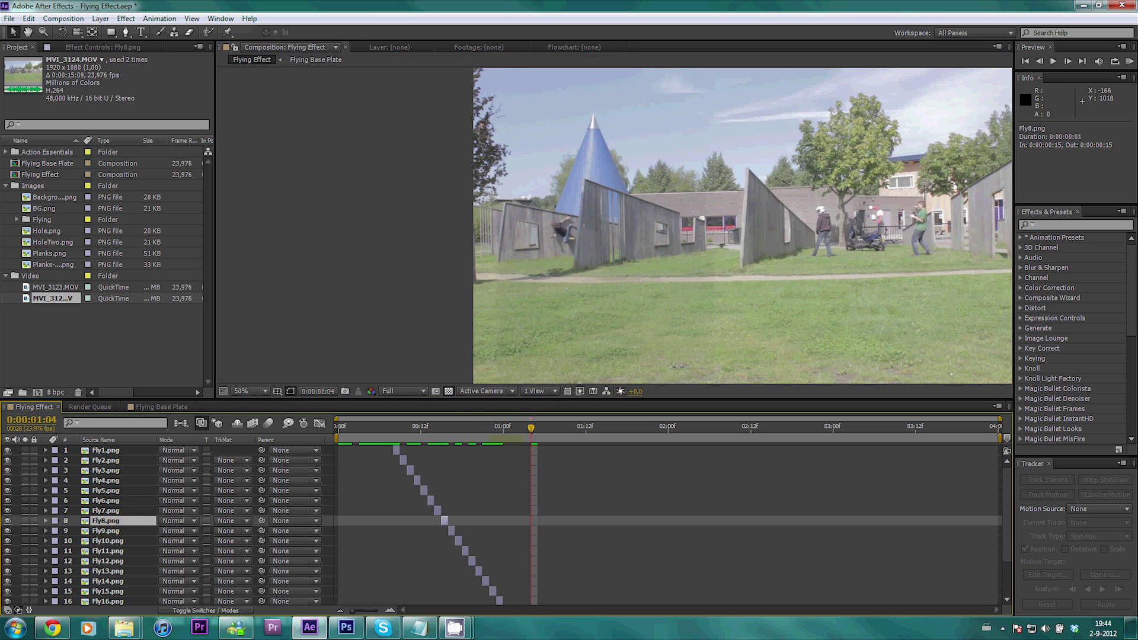
{"action": "left_click", "coordinate": [450, 430]}
{"action": "key", "text": "t"}
{"action": "left_click", "coordinate": [452, 541]}
{"action": "left_click", "coordinate": [45, 520]}
{"action": "key", "text": "Home"}
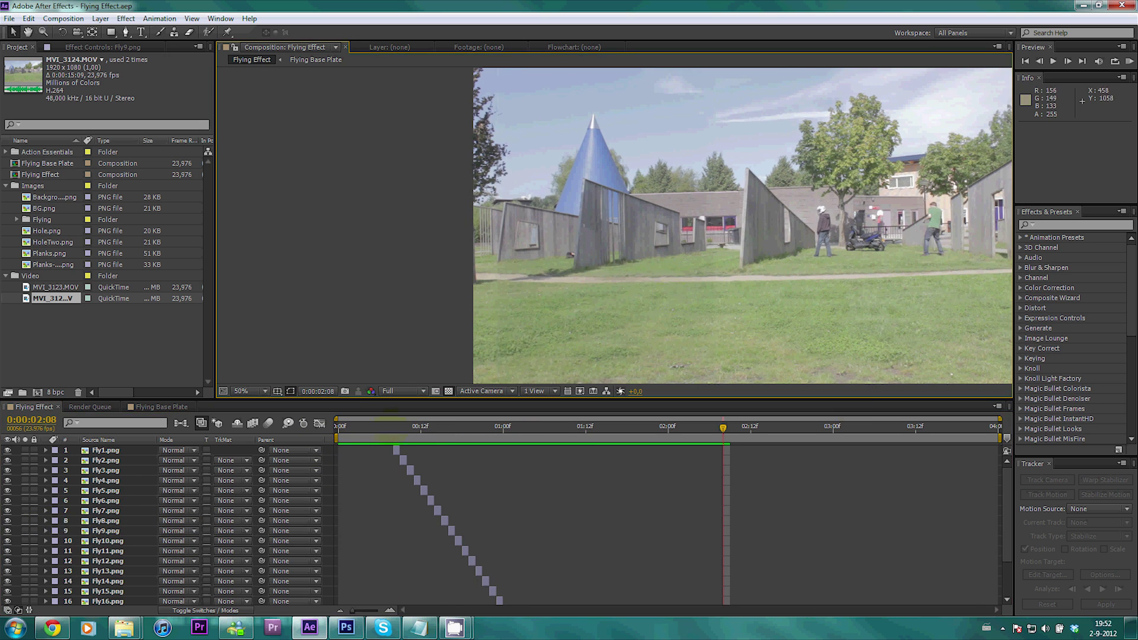
Export the composition frames at 0:00:00:07 and 0:00:00:16 as Photoshop files
{"action": "left_click", "coordinate": [63, 18]}
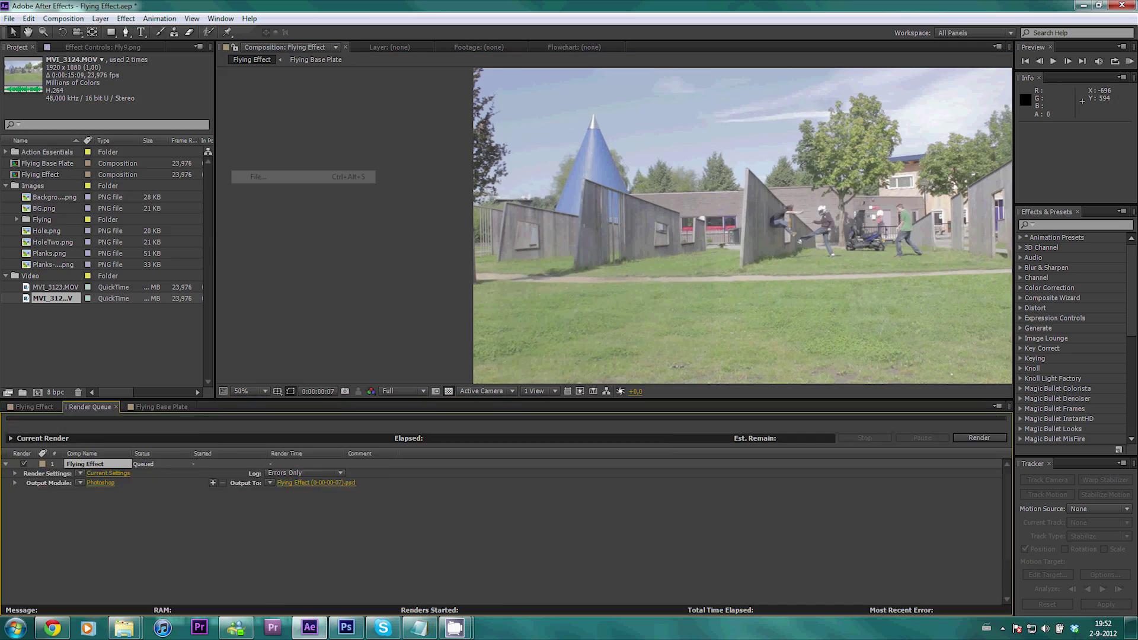
{"action": "left_click", "coordinate": [449, 427]}
{"action": "left_click", "coordinate": [63, 19]}
{"action": "left_click", "coordinate": [255, 176]}
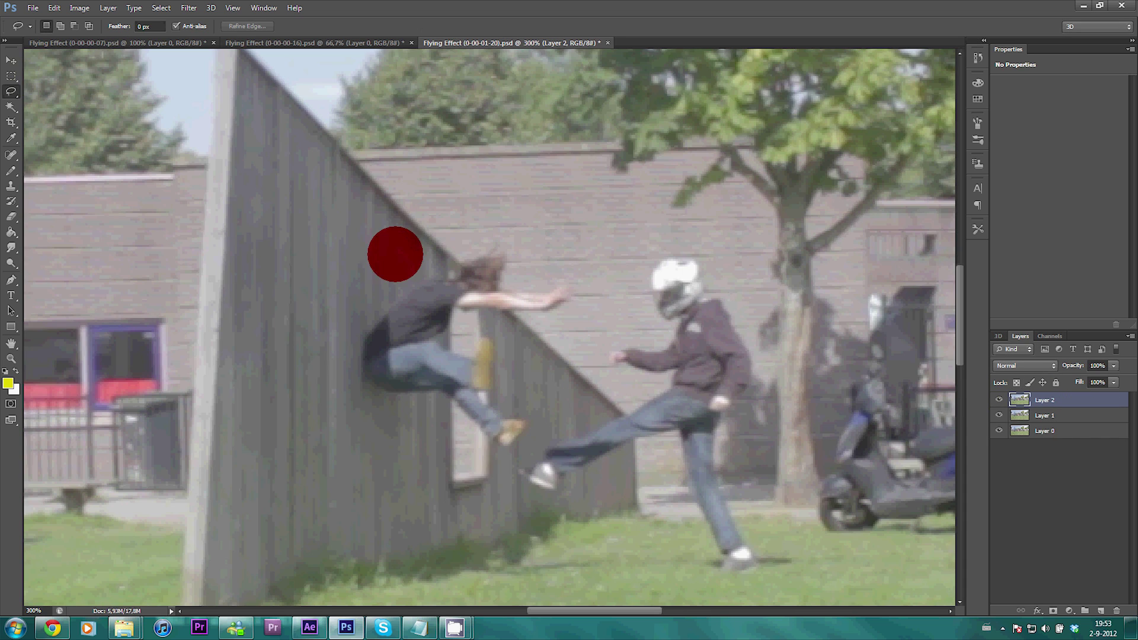
In Photoshop, isolate the actor on Layer 2 and Layer 1 of the 0-00-01-20 frame with the Lasso
{"action": "mouse_move", "coordinate": [394, 254]}
{"action": "left_mouse_down"}
{"action": "mouse_move", "coordinate": [487, 443]}
{"action": "mouse_move", "coordinate": [396, 256]}
{"action": "left_mouse_up"}
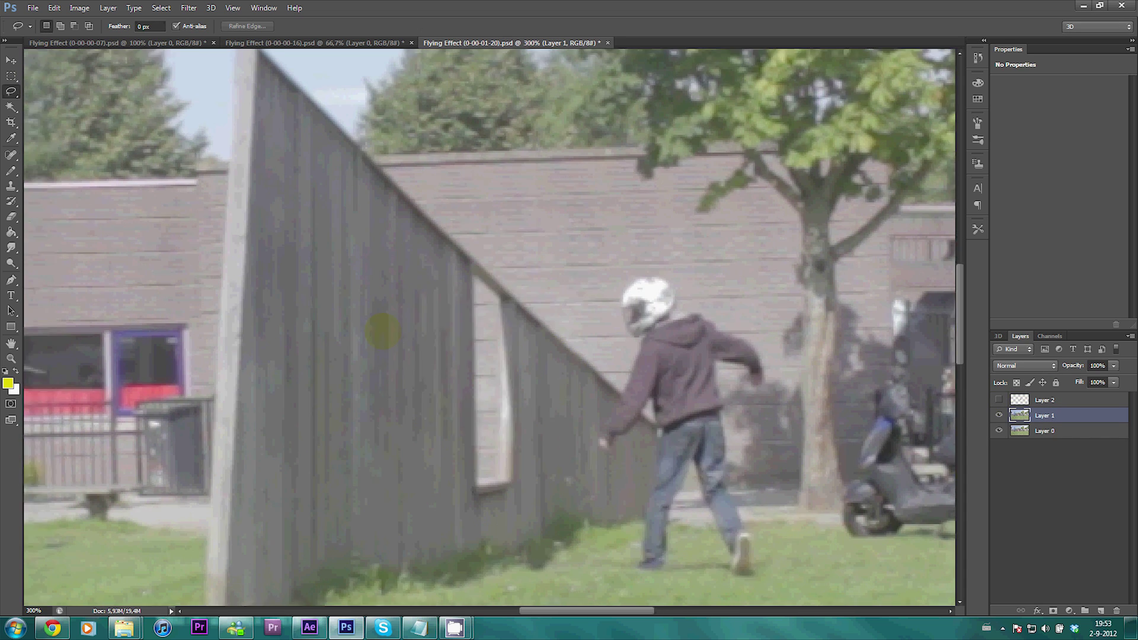
{"action": "left_click_drag", "start_coordinate": [437, 289], "coordinate": [518, 421]}
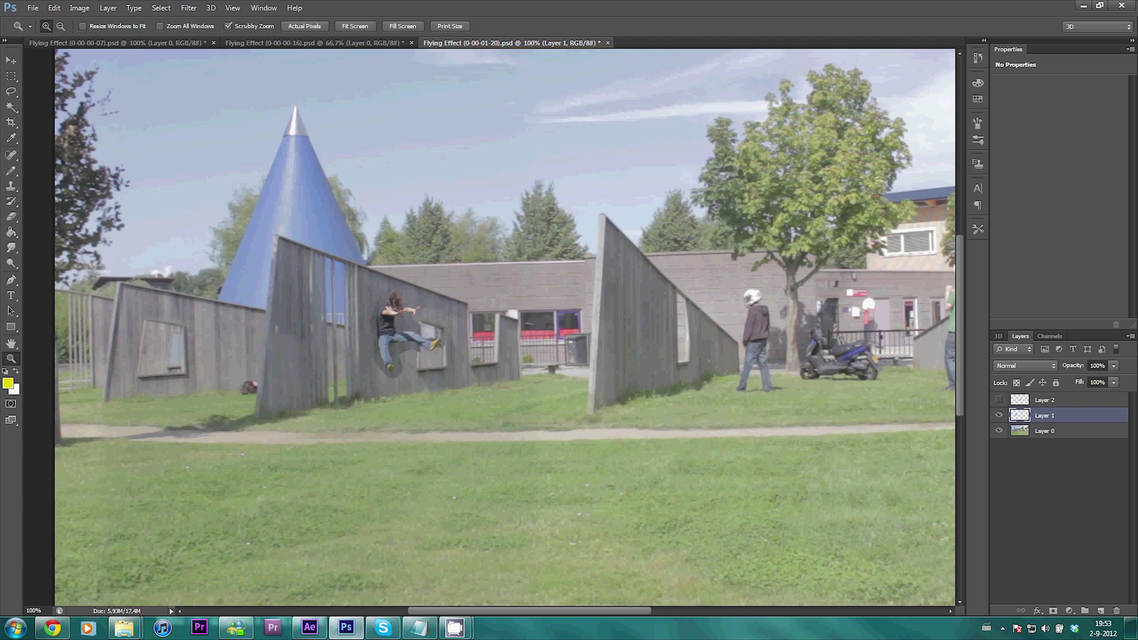
Set up a small hard brush and draw a thin black vertical guide line marking the actor's height on Layer 3
{"action": "key", "text": "shift+b"}
{"action": "left_click", "coordinate": [30, 27]}
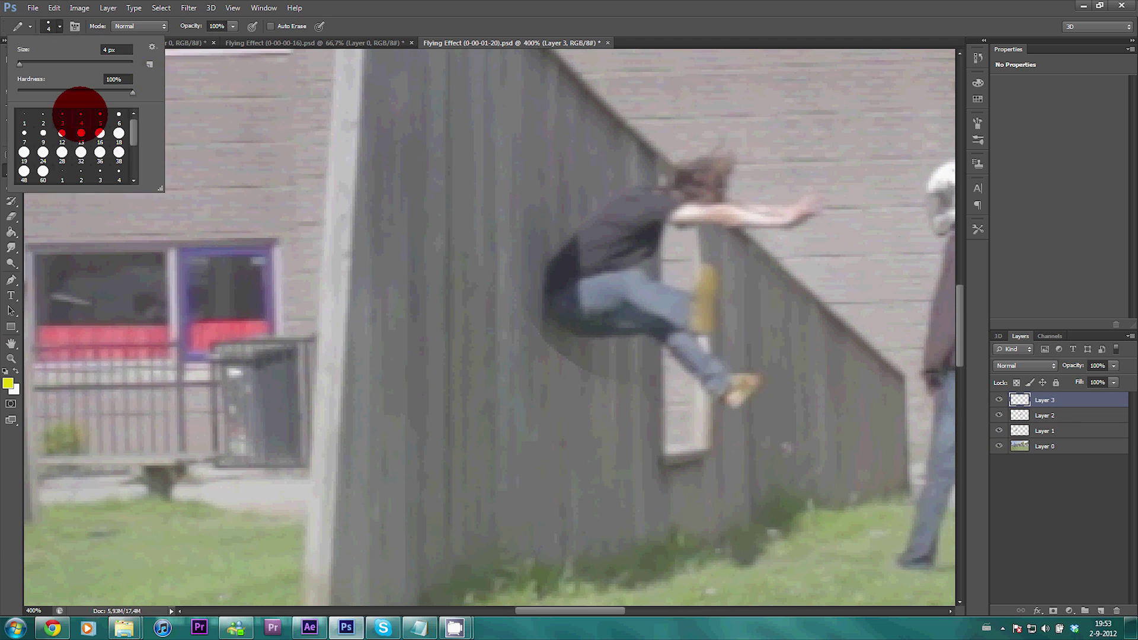
{"action": "key", "text": "Return"}
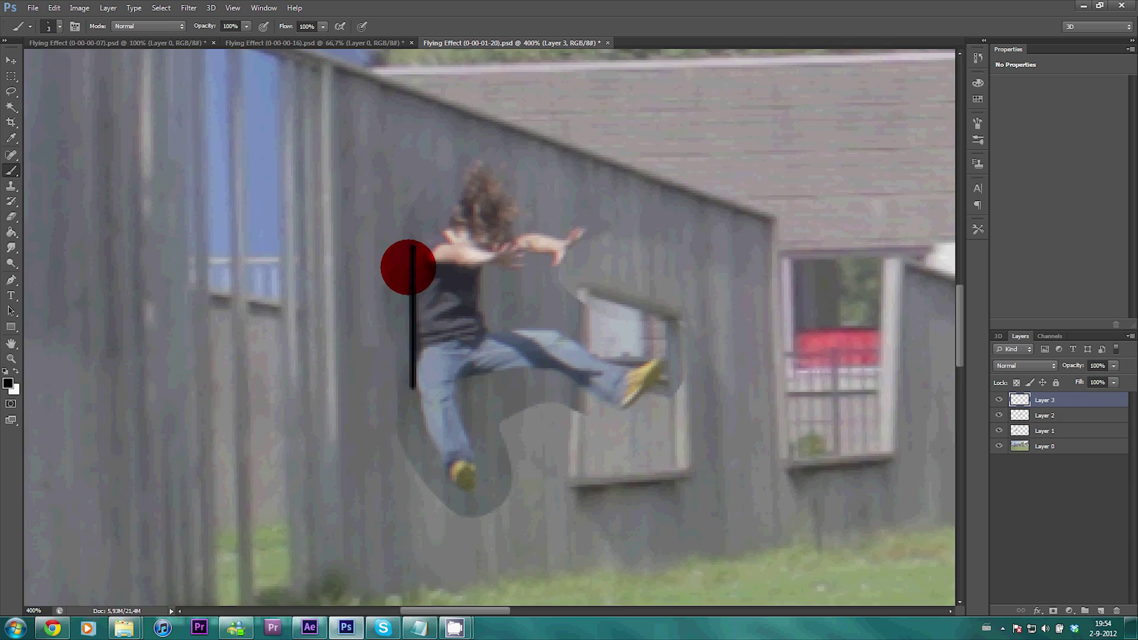
{"action": "key", "text": "z"}
{"action": "key", "text": "ctrl+minus"}
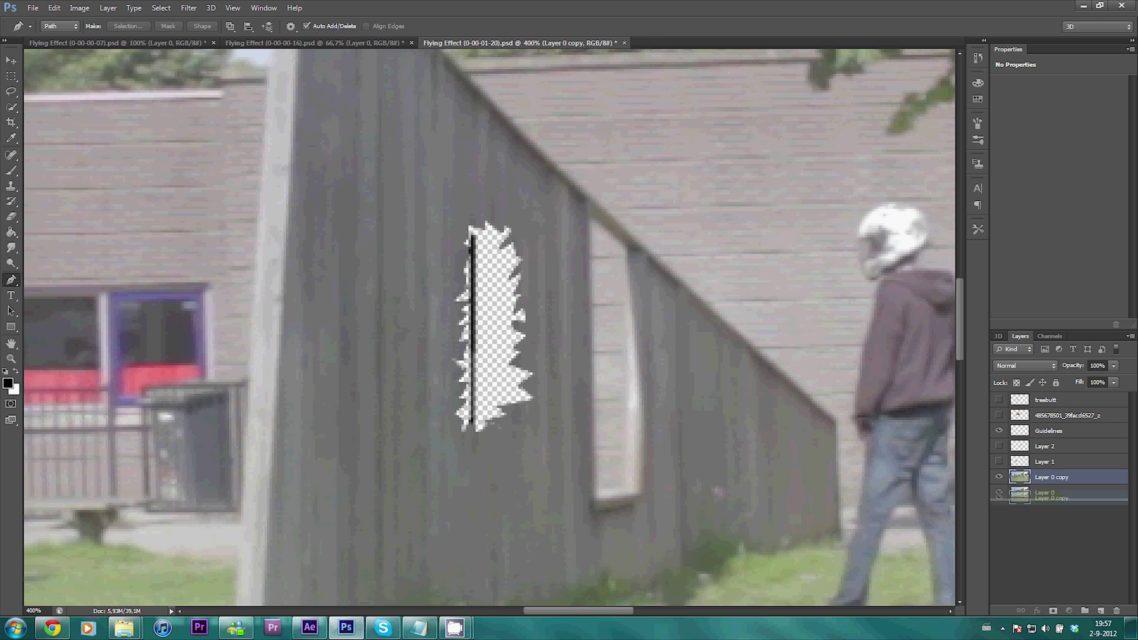
Fill the area behind the jagged hole with brick wall on Layer 0 copy and duplicate the splintered edge on Layer 3
{"action": "left_click", "coordinate": [471, 255]}
{"action": "left_click_drag", "start_coordinate": [493, 314], "coordinate": [474, 415]}
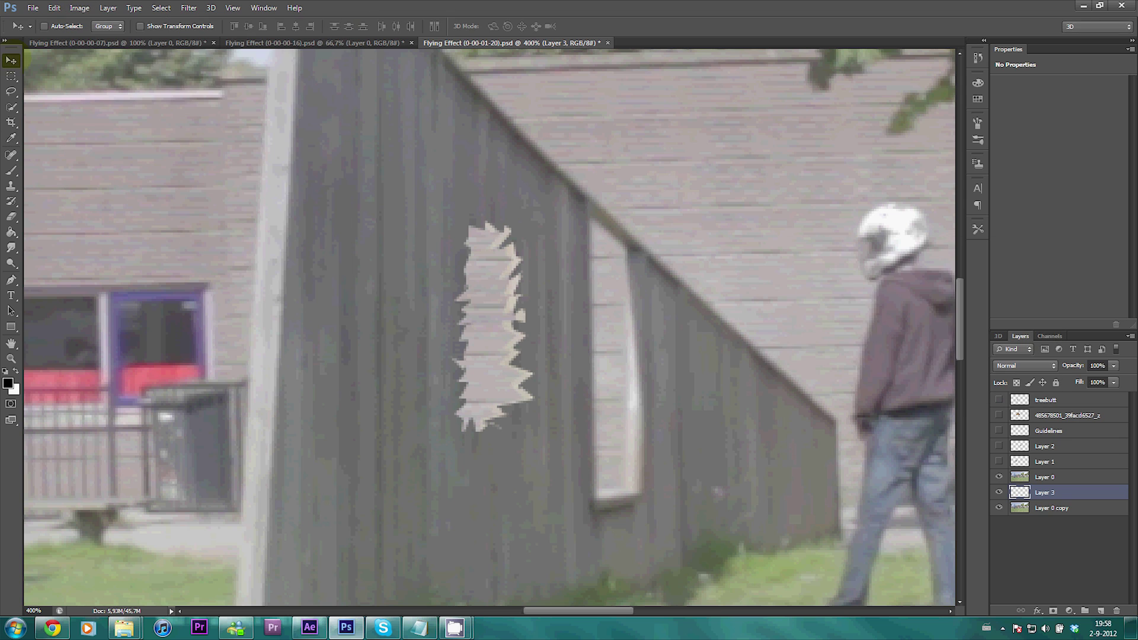
{"action": "key", "text": "ctrl+j"}
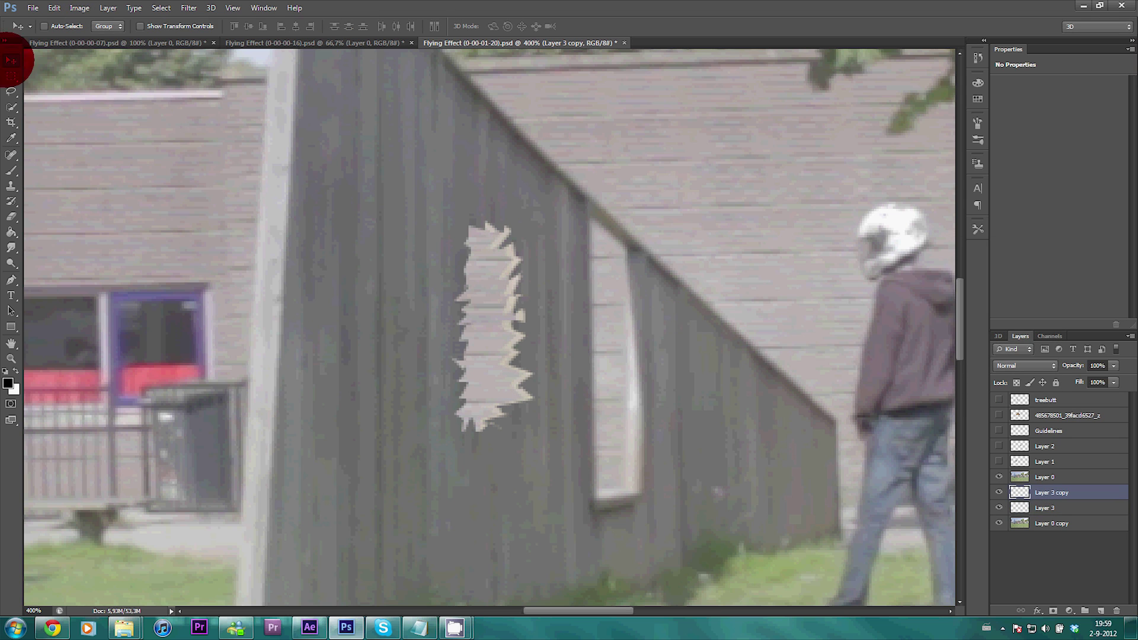
Tone down the splinter image's colour with Hue/Saturation and place copies of it along the hole's edge
{"action": "left_click", "coordinate": [79, 8]}
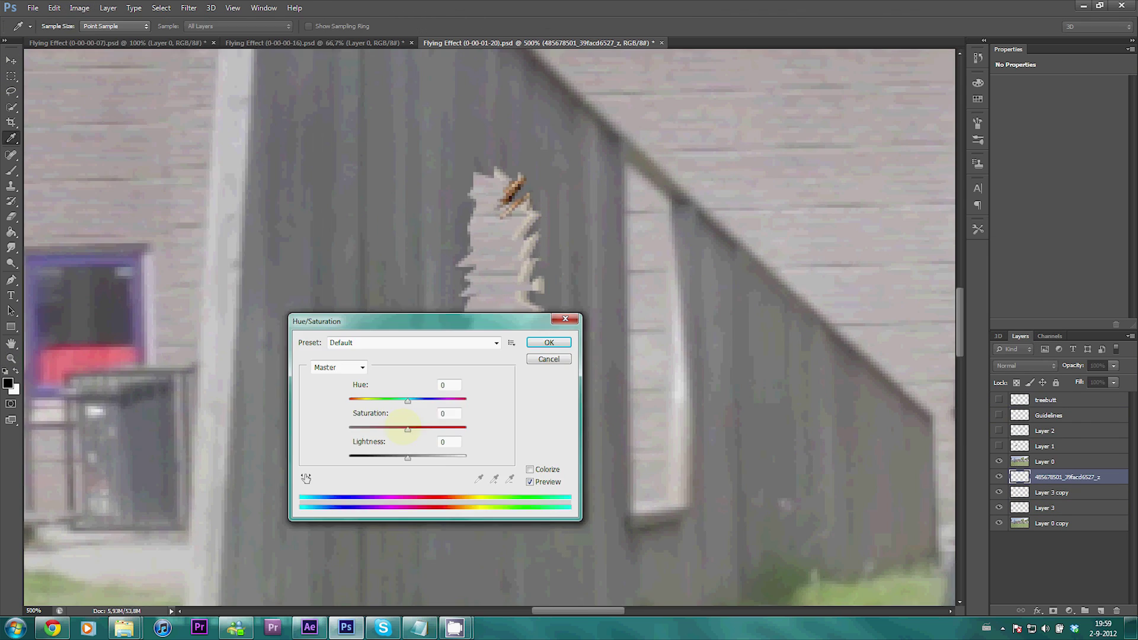
{"action": "key", "text": "Return"}
{"action": "left_click_drag", "start_coordinate": [556, 219], "coordinate": [555, 222]}
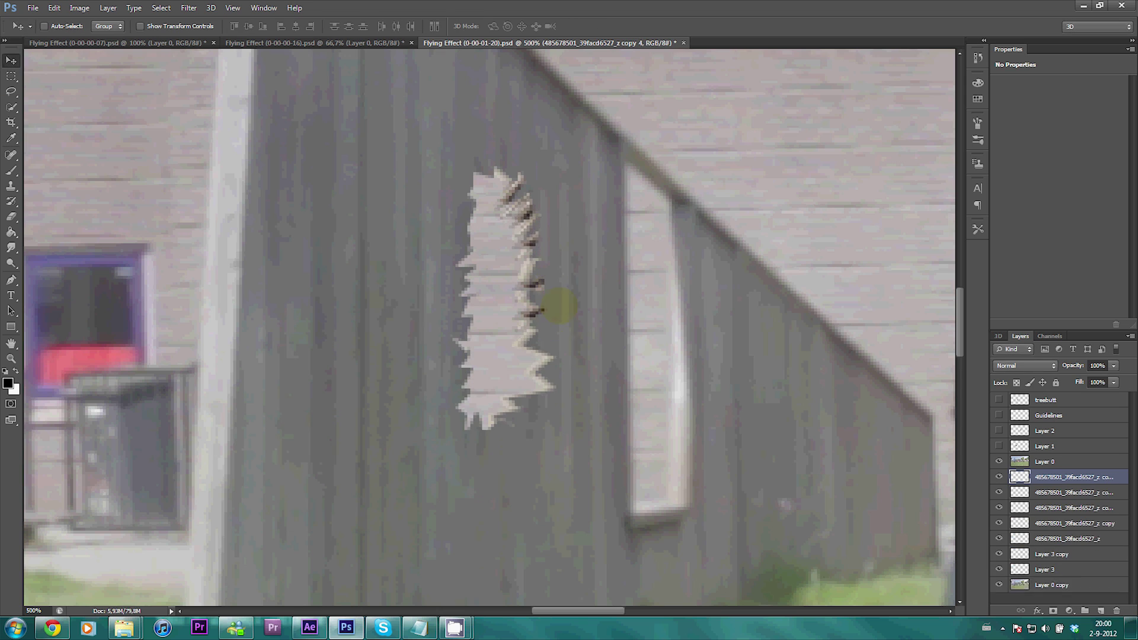
{"action": "left_click_drag", "start_coordinate": [557, 308], "coordinate": [480, 453]}
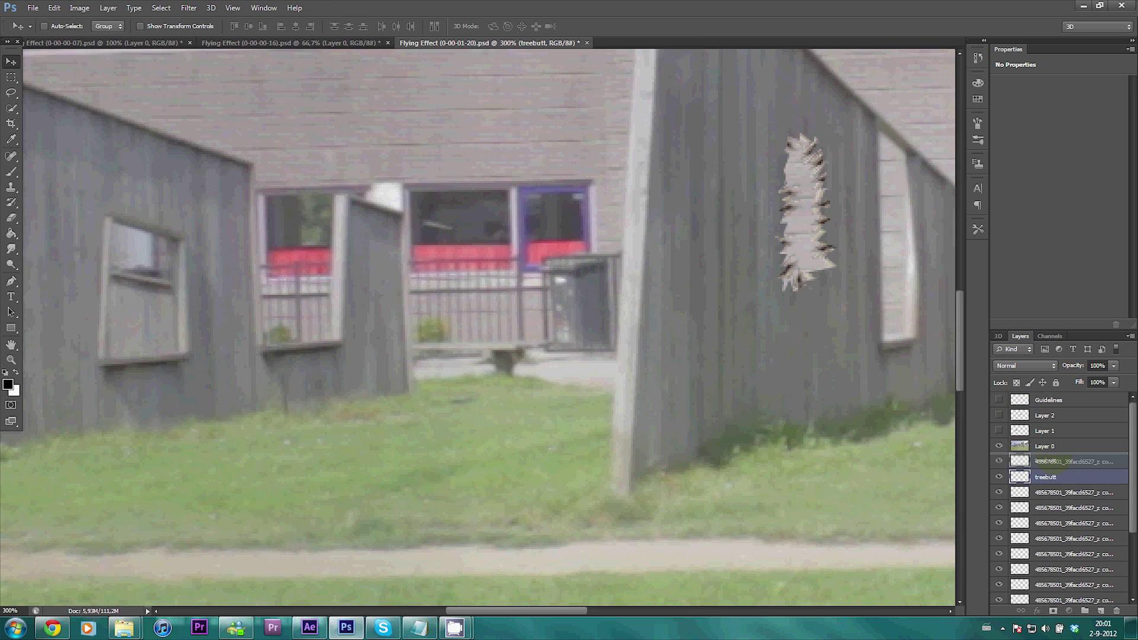
Adjust the treebutt splinters with Hue/Saturation, then transform and place copies around the hole, erasing the excess
{"action": "key", "text": "ctrl+u"}
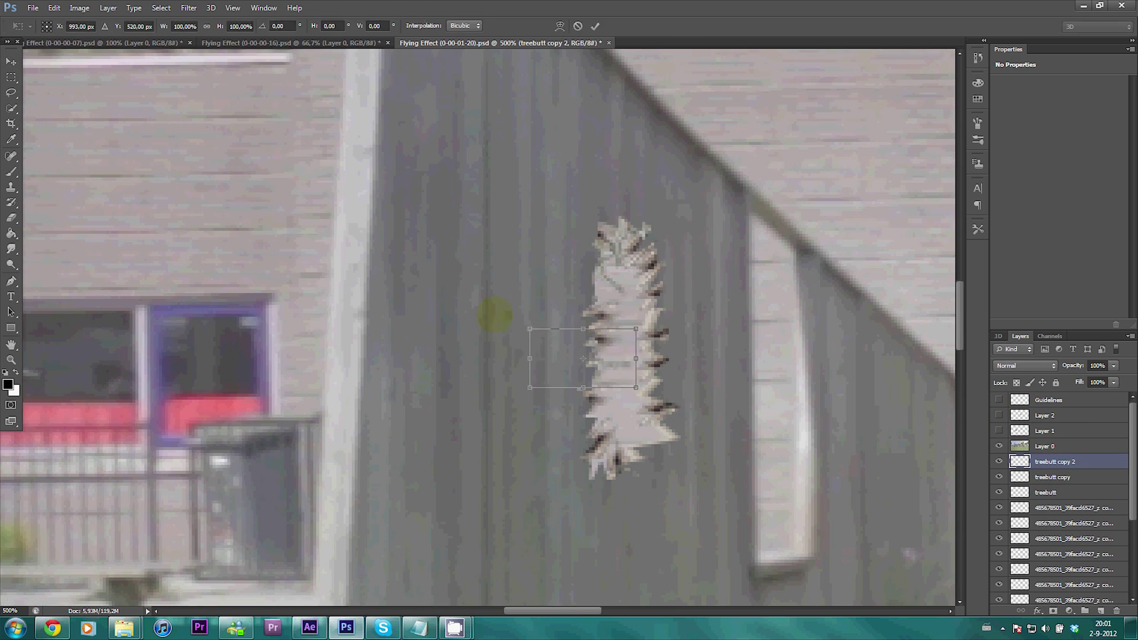
{"action": "left_click_drag", "start_coordinate": [498, 313], "coordinate": [643, 501]}
{"action": "key", "text": "e"}
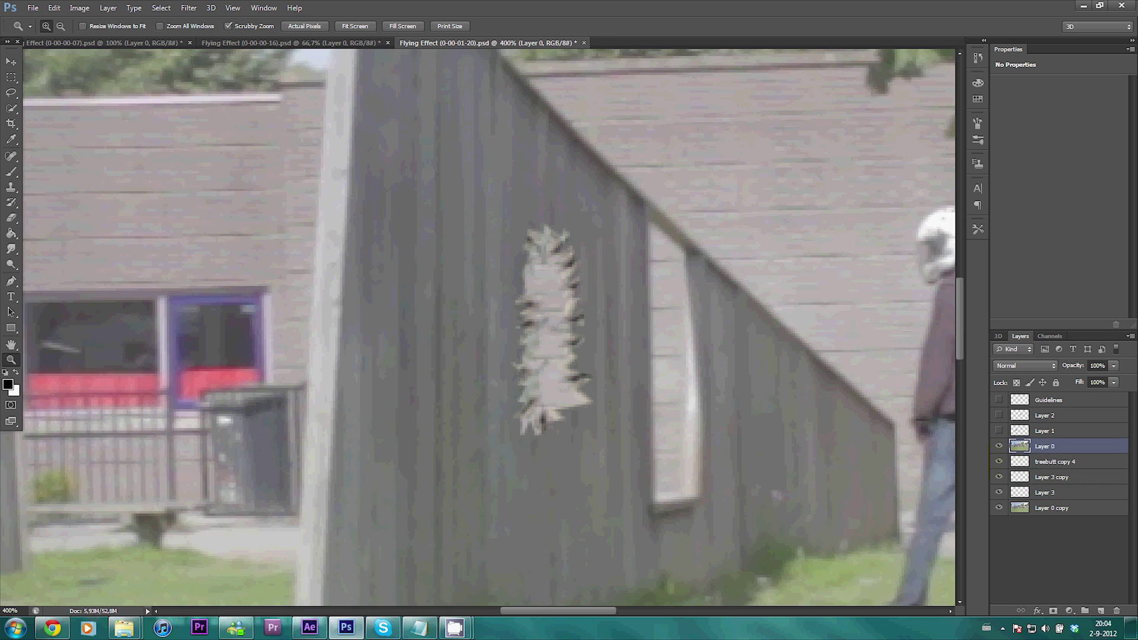
Crop Layer 0 copy to a rectangular selection around the hole and export only that brick patch for the web
{"action": "key", "text": "m"}
{"action": "left_click_drag", "start_coordinate": [504, 221], "coordinate": [610, 442]}
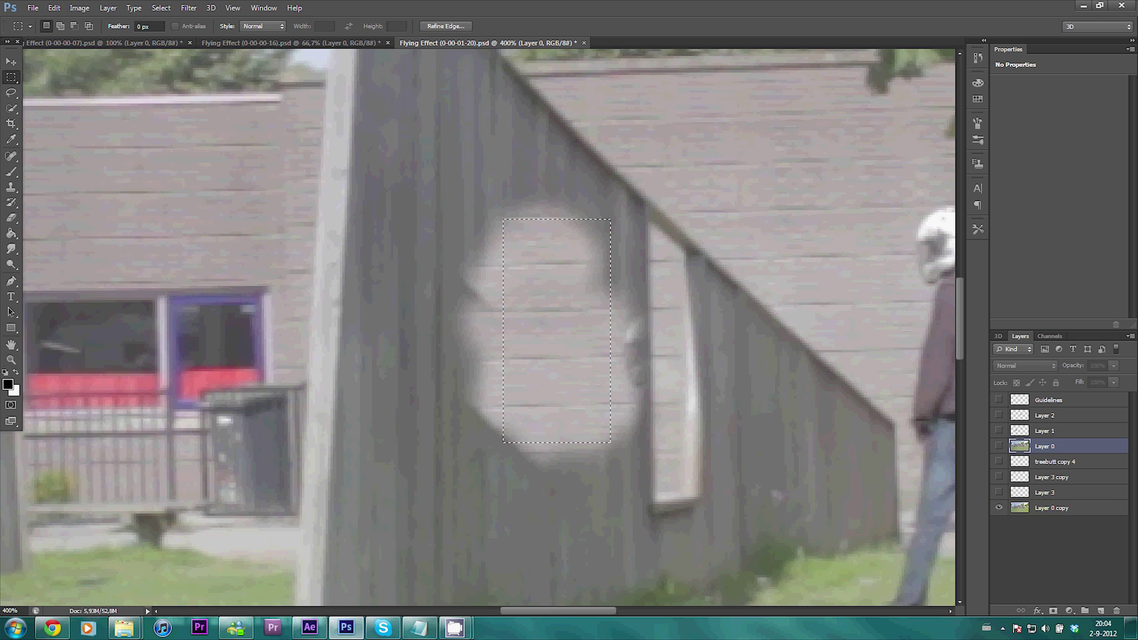
{"action": "left_click", "coordinate": [1050, 508]}
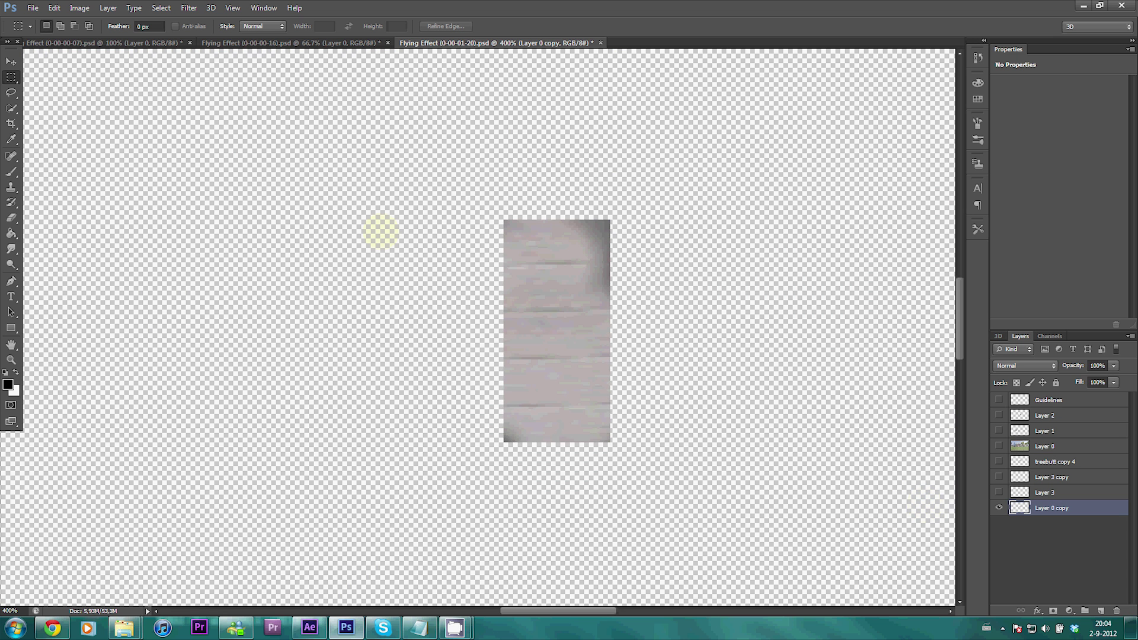
{"action": "key", "text": "ctrl+alt+shift+s"}
{"action": "left_click", "coordinate": [617, 495]}
{"action": "key", "text": "Return"}
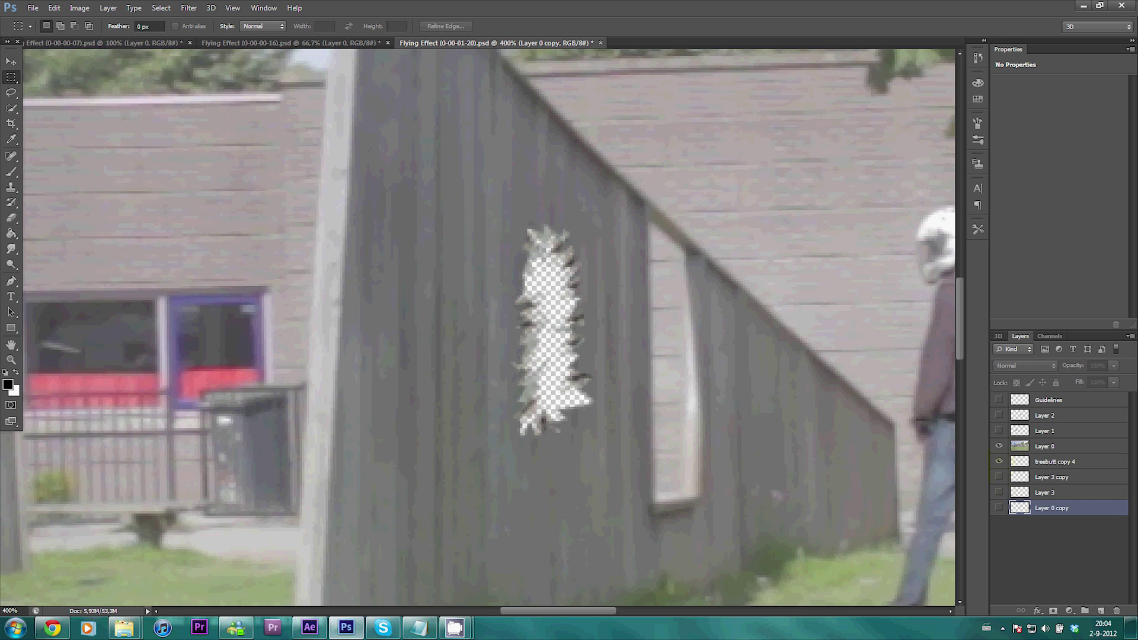
Clear Layer 0 and treebutt copy 4 outside a selection around the hole feathered by 10, and export the hole for the web
{"action": "left_click_drag", "start_coordinate": [555, 351], "coordinate": [600, 446]}
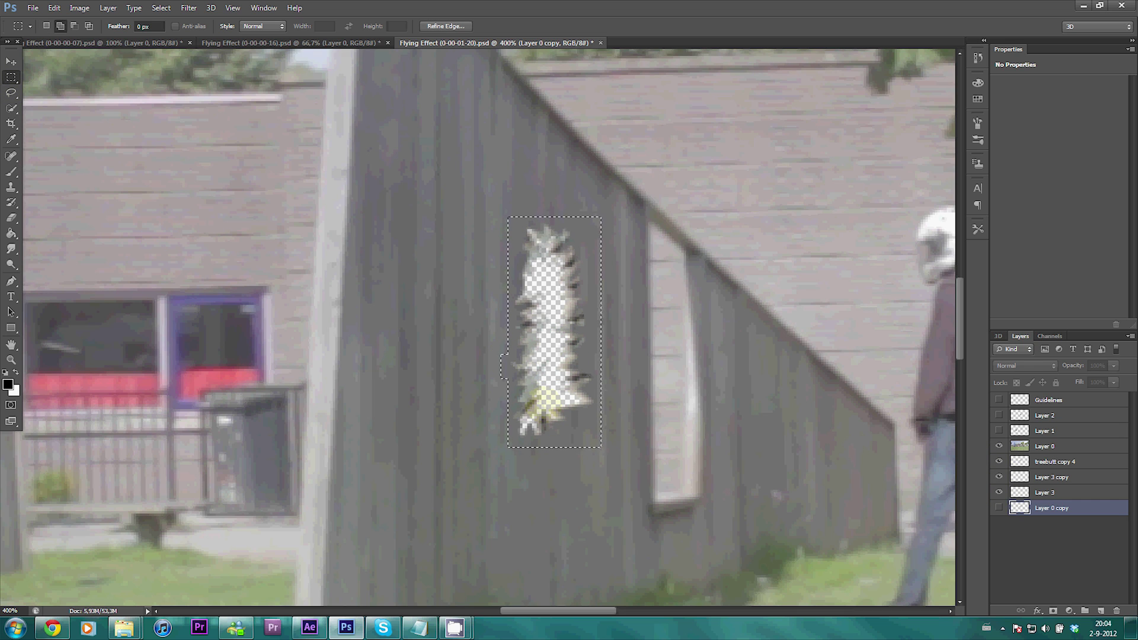
{"action": "key", "text": "shift+F6"}
{"action": "type", "text": "10"}
{"action": "key", "text": "Return"}
{"action": "left_click", "coordinate": [1046, 447]}
{"action": "key", "text": "Delete"}
{"action": "left_click", "coordinate": [1055, 462]}
{"action": "key", "text": "Delete"}
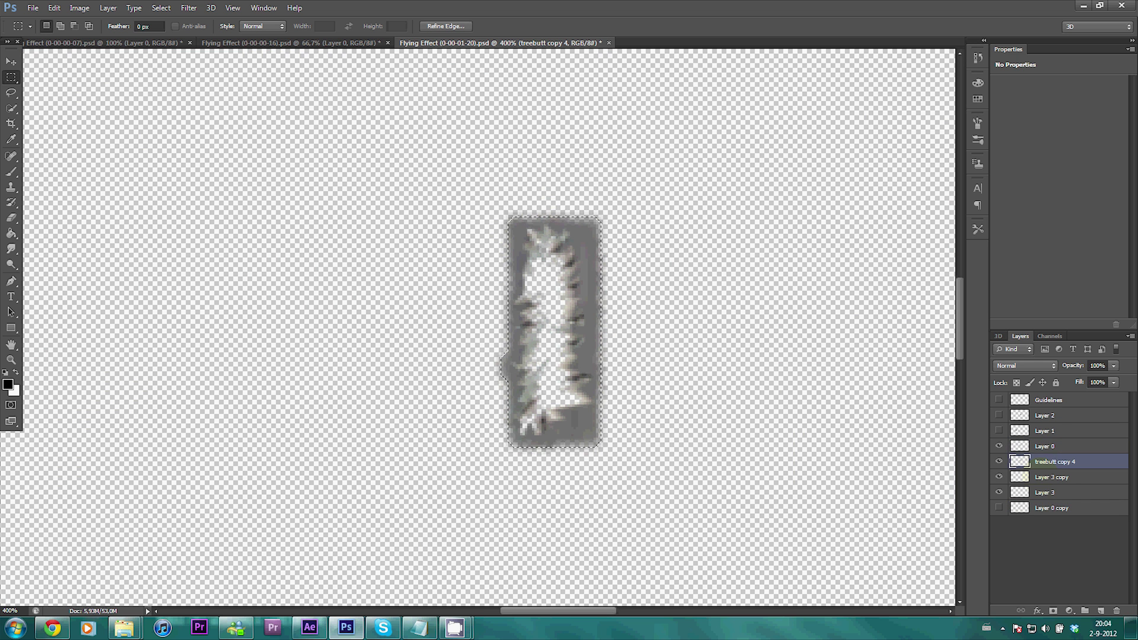
{"action": "key", "text": "ctrl+alt+shift+s"}
{"action": "left_click", "coordinate": [617, 498]}
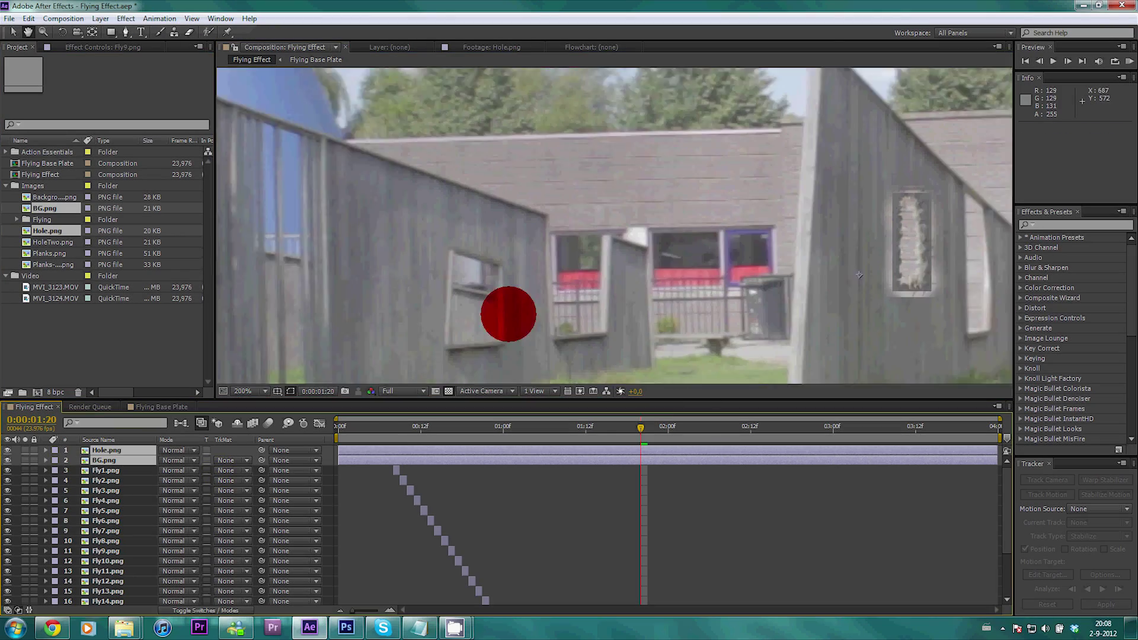
In After Effects, mask BG.png with a closed outline just inside the edges of the hole in the wall
{"action": "scroll", "coordinate": [678, 258], "scroll_direction": "up", "scroll_amount": 2}
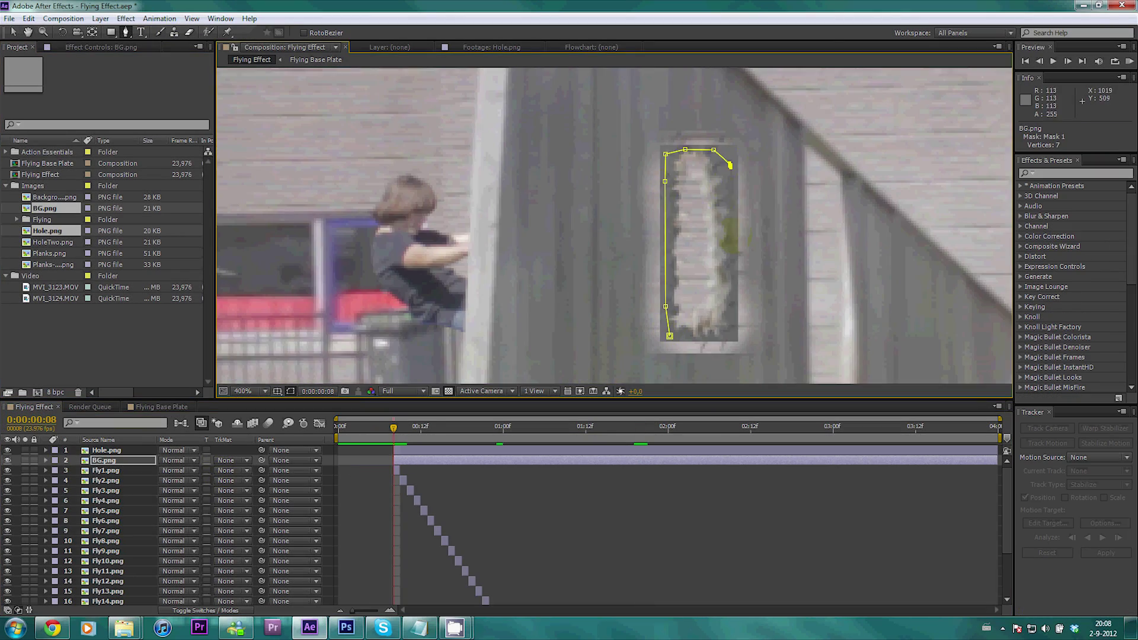
{"action": "left_click", "coordinate": [733, 332]}
{"action": "left_click", "coordinate": [670, 336]}
Go to the frames just before 0:00:00:08 and enable mask path keyframing on the hole layer's mask
{"action": "scroll", "coordinate": [670, 309], "scroll_direction": "down", "scroll_amount": 2}
{"action": "key", "text": "v"}
{"action": "left_click_drag", "start_coordinate": [394, 428], "coordinate": [386, 432]}
{"action": "scroll", "coordinate": [540, 160], "scroll_direction": "up", "scroll_amount": 2}
{"action": "left_click_drag", "start_coordinate": [394, 451], "coordinate": [379, 429]}
{"action": "left_click", "coordinate": [614, 182]}
{"action": "key", "text": "m"}
{"action": "left_click", "coordinate": [87, 471]}
{"action": "scroll", "coordinate": [638, 237], "scroll_direction": "down", "scroll_amount": 2}
{"action": "scroll", "coordinate": [638, 237], "scroll_direction": "up", "scroll_amount": 1}
{"action": "left_click", "coordinate": [638, 197]}
{"action": "key", "text": "p"}
Preview the actor flying through the holes in both walls
{"action": "key", "text": "space"}
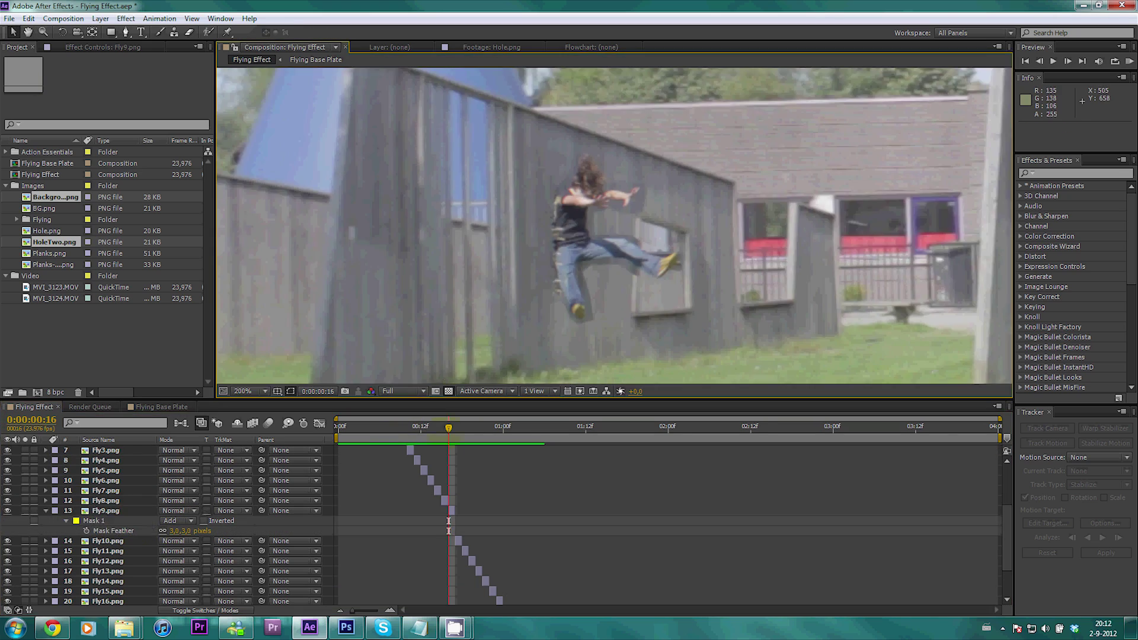
{"action": "left_click", "coordinate": [427, 428]}
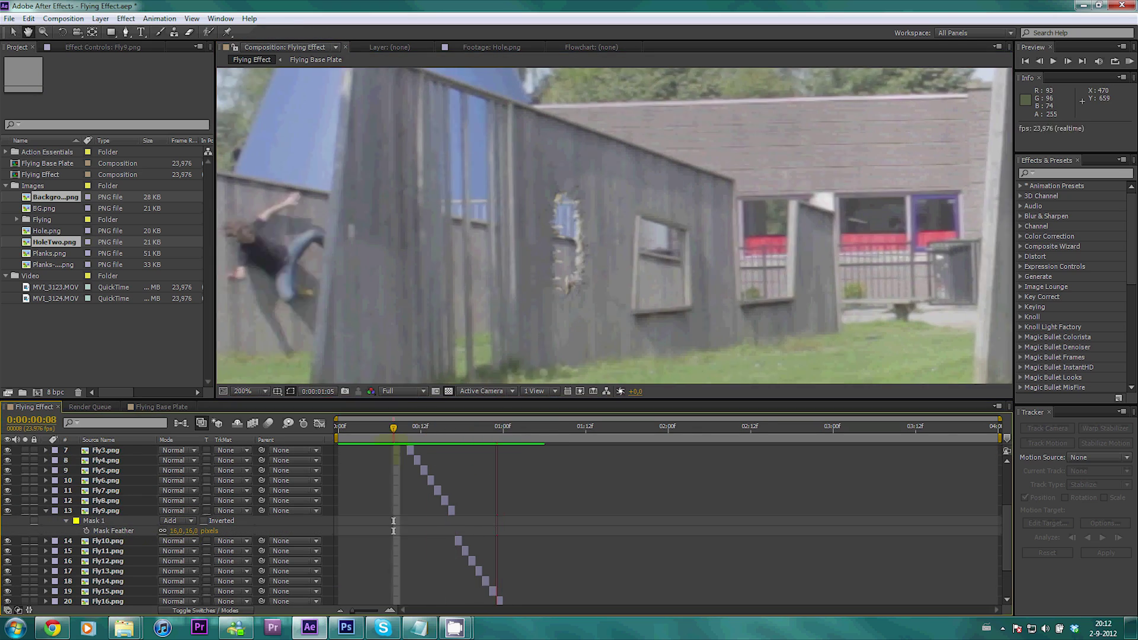